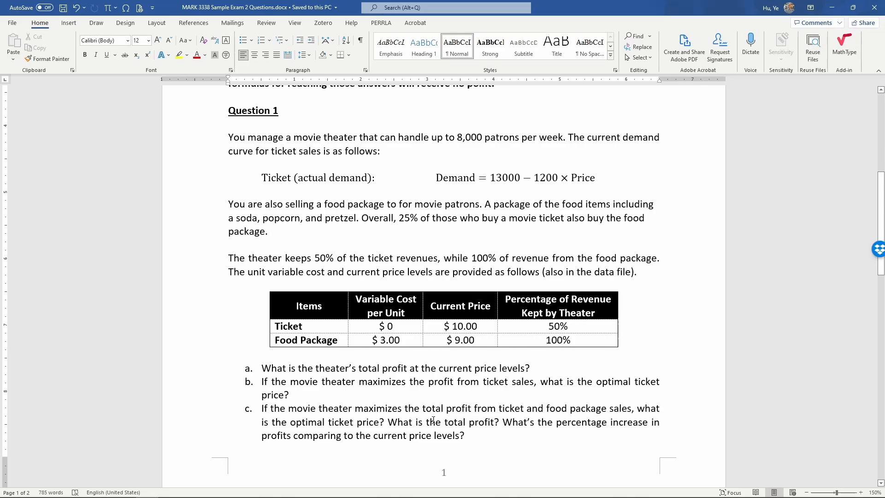
Correct "comparing to" into "compared to" in part c of Question 1
{"action": "key", "text": "ctrl+z"}
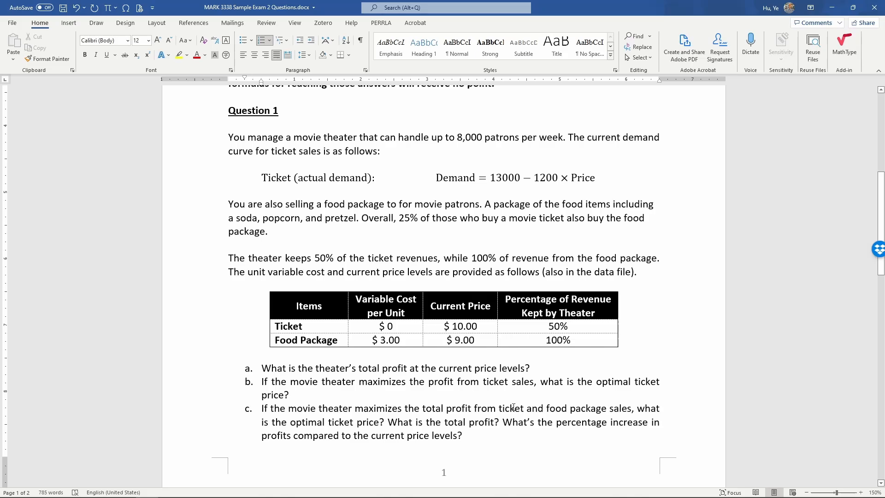
Switch to the data workbook and review the Ticket and Food Package costs, prices and revenue shares
{"action": "key", "text": "alt+Tab"}
{"action": "left_click", "coordinate": [26, 111]}
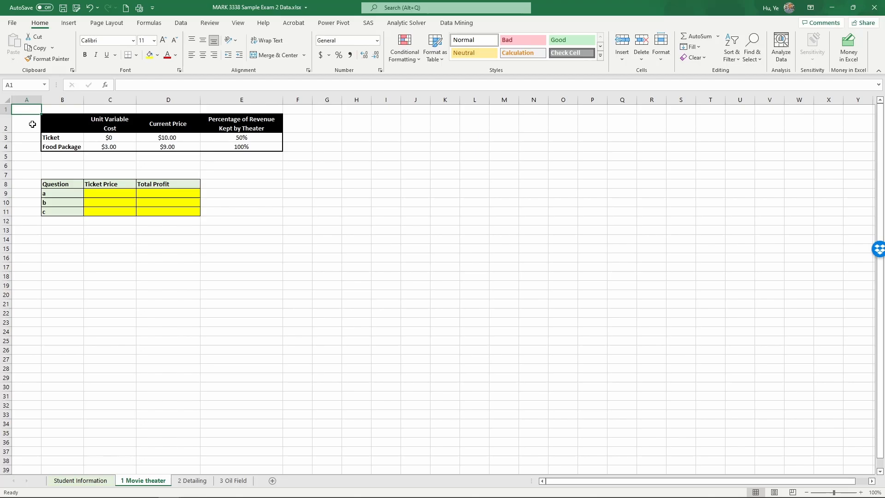
{"action": "left_click", "coordinate": [49, 137]}
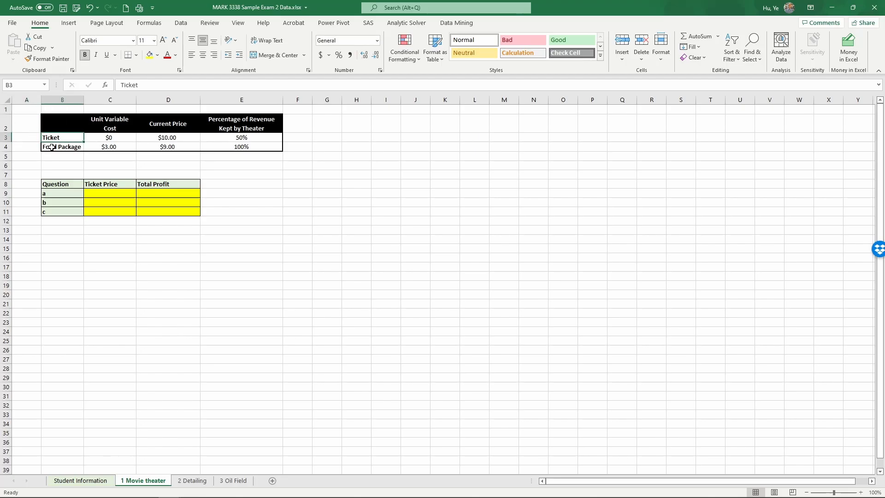
{"action": "left_click", "coordinate": [52, 148]}
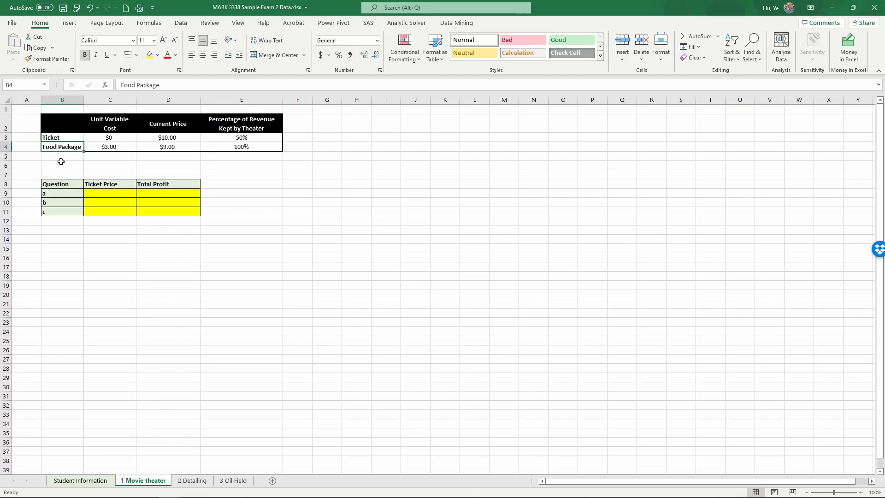
{"action": "left_click_drag", "start_coordinate": [121, 138], "coordinate": [118, 146]}
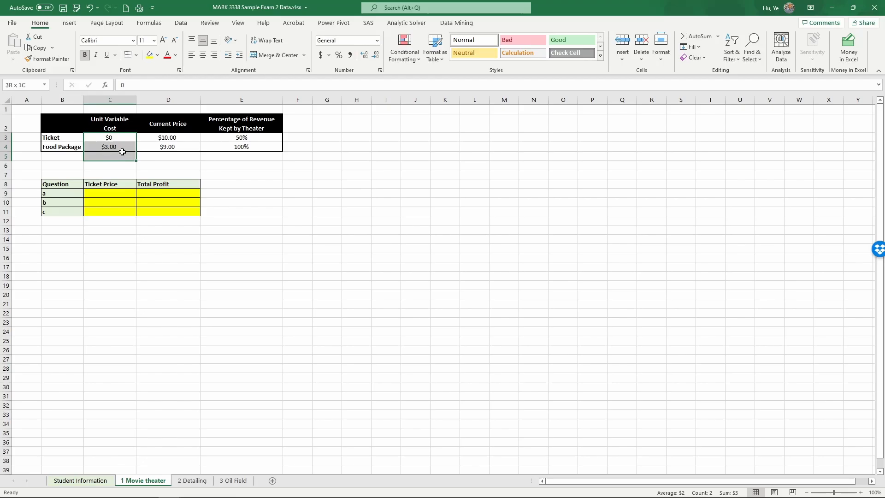
{"action": "left_click_drag", "start_coordinate": [189, 138], "coordinate": [188, 147]}
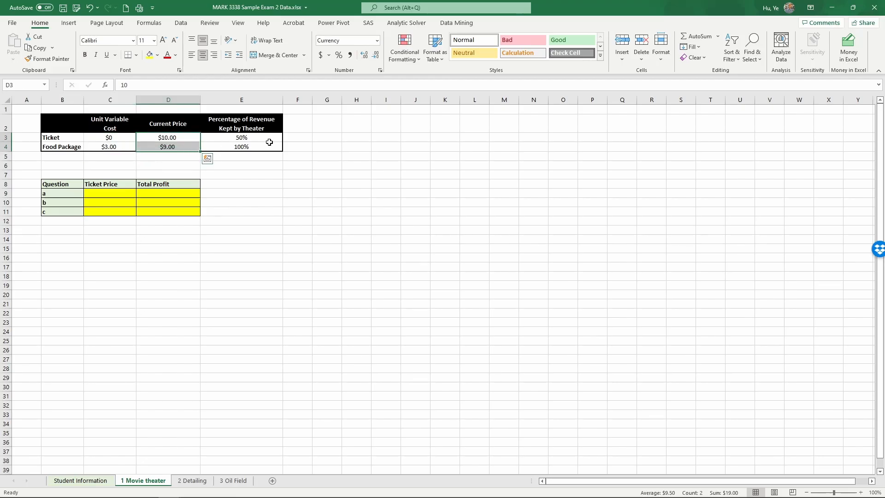
{"action": "left_click_drag", "start_coordinate": [264, 137], "coordinate": [265, 143]}
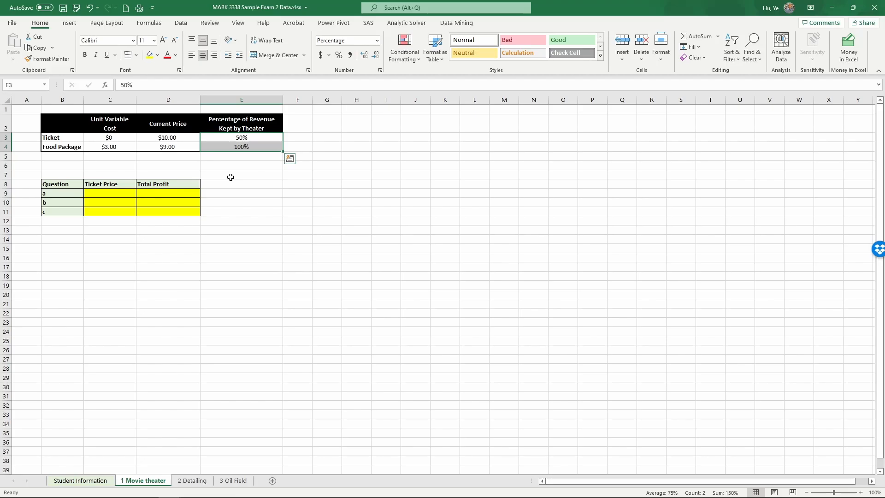
Add a Demand header in F2 and ticket demand =13000-1200*D3 in F3
{"action": "left_click", "coordinate": [228, 165]}
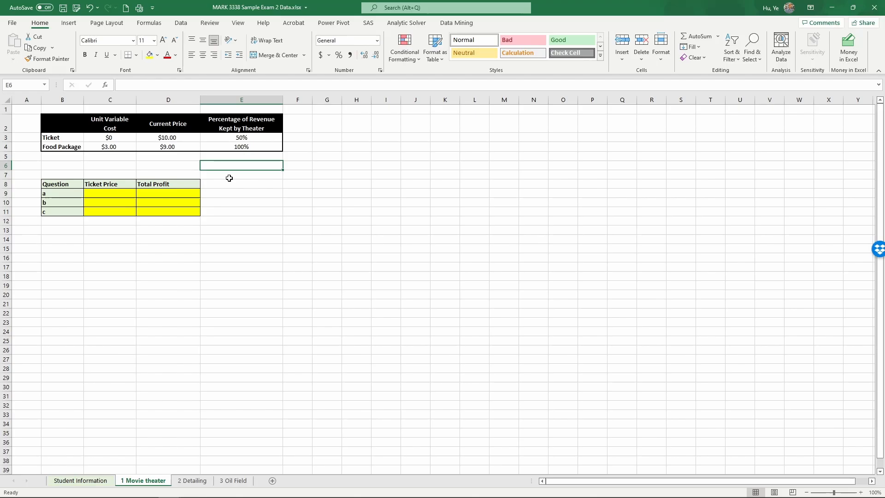
{"action": "left_click", "coordinate": [303, 126]}
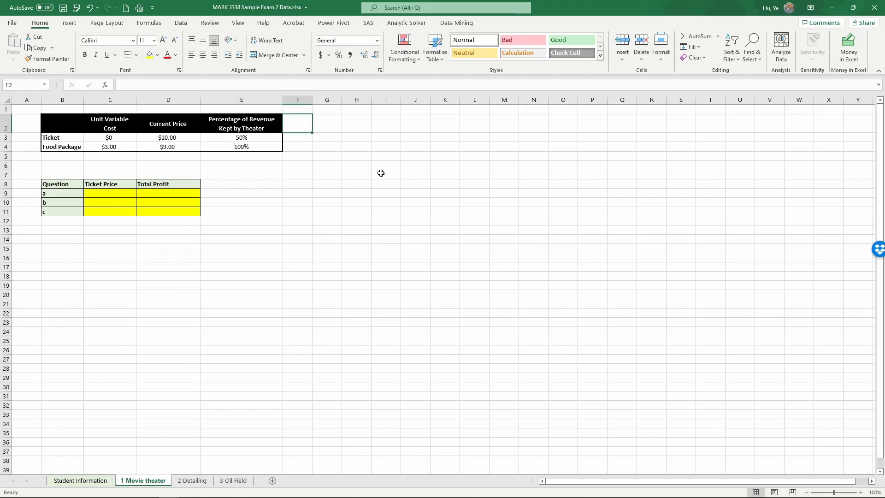
{"action": "type", "text": "Demand"}
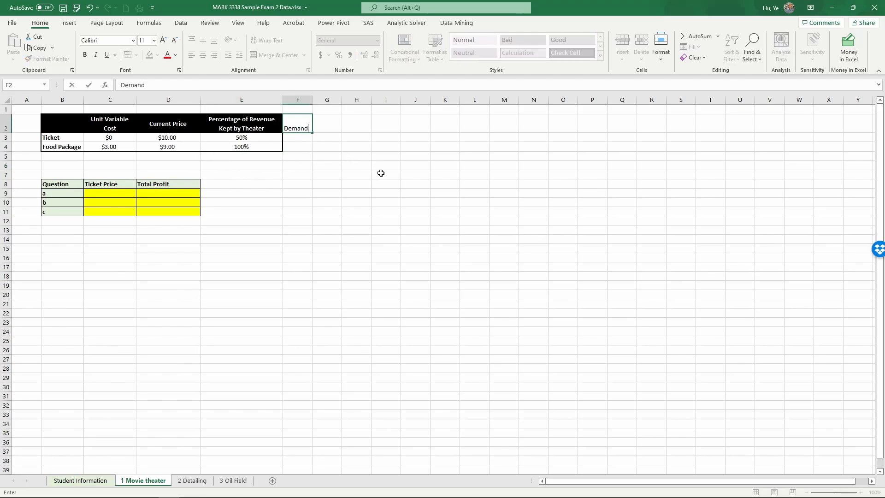
{"action": "key", "text": "Return"}
{"action": "type", "text": "="}
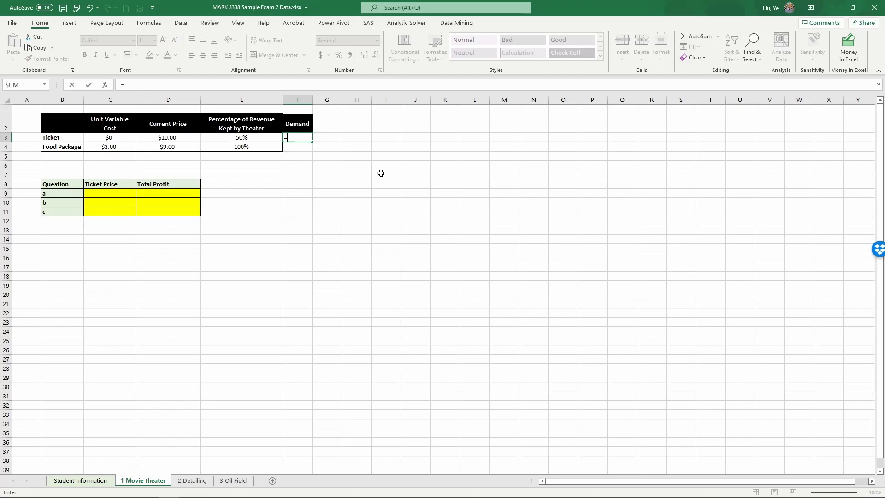
{"action": "type", "text": "13"}
{"action": "type", "text": "000-"}
{"action": "type", "text": "1200"}
{"action": "type", "text": "*"}
{"action": "left_click", "coordinate": [188, 142]}
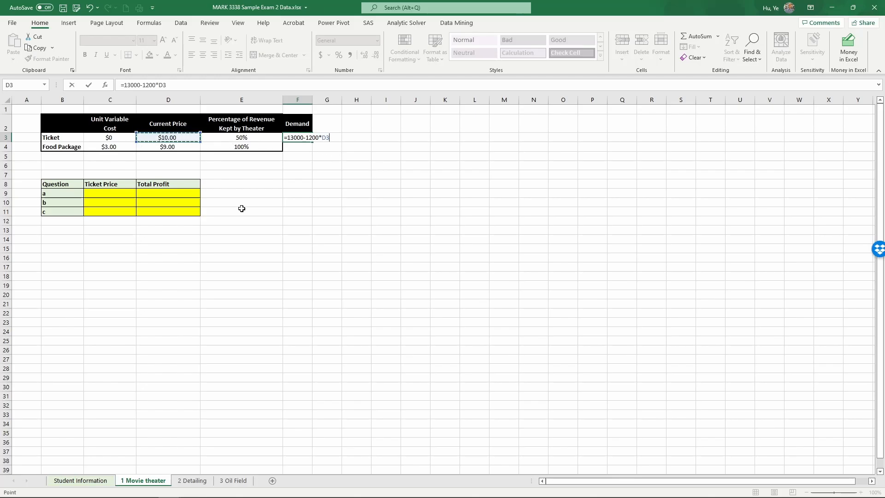
{"action": "key", "text": "Return"}
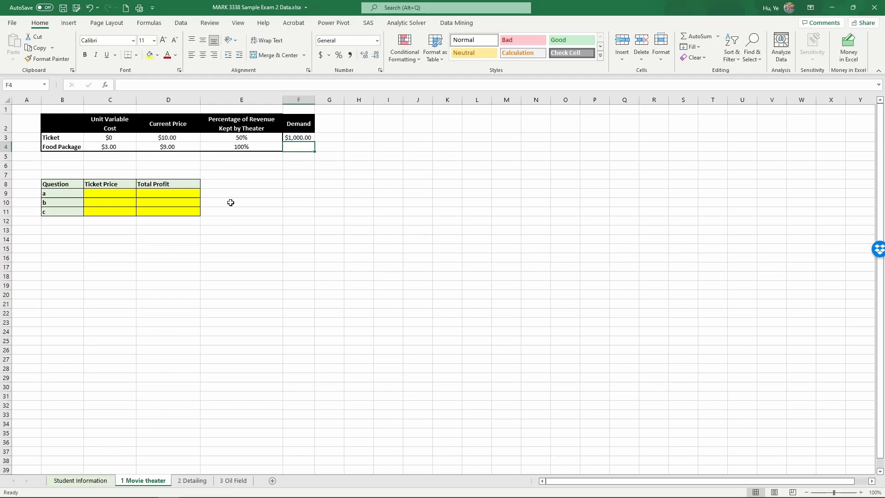
Show the ticket demand result 1000 in General number format
{"action": "left_click", "coordinate": [301, 138]}
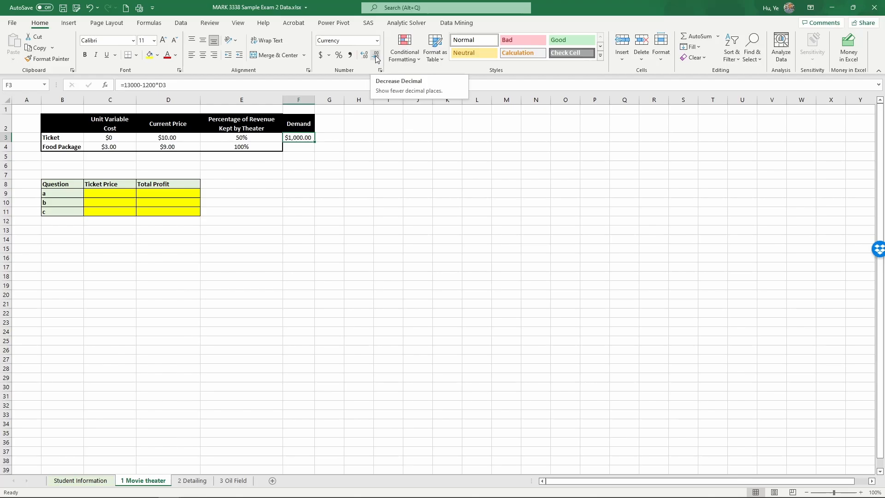
{"action": "left_click", "coordinate": [377, 40]}
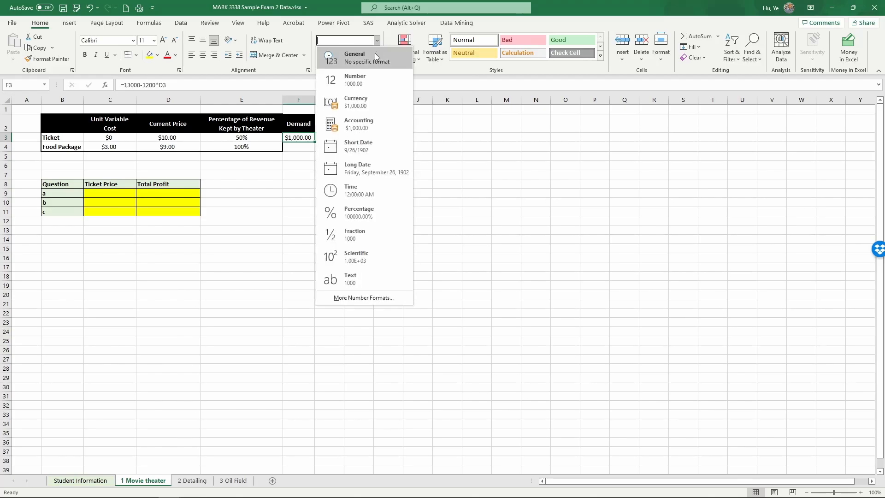
{"action": "left_click", "coordinate": [367, 57]}
{"action": "left_click", "coordinate": [299, 146]}
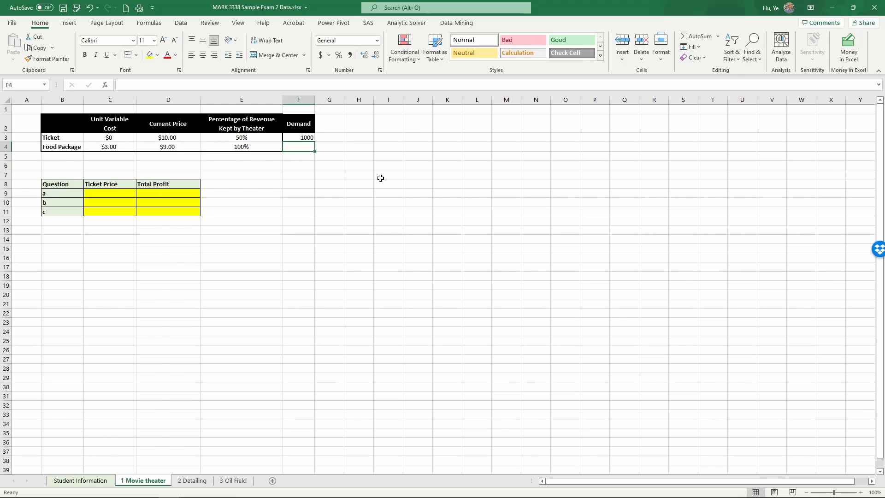
{"action": "type", "text": "="}
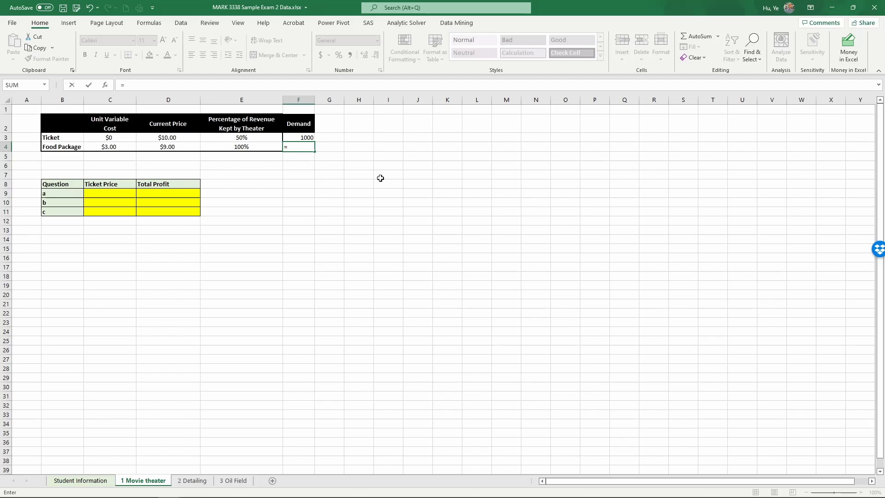
Make food package demand =F3*.25, giving 250, and check both demand formulas
{"action": "left_click", "coordinate": [304, 137]}
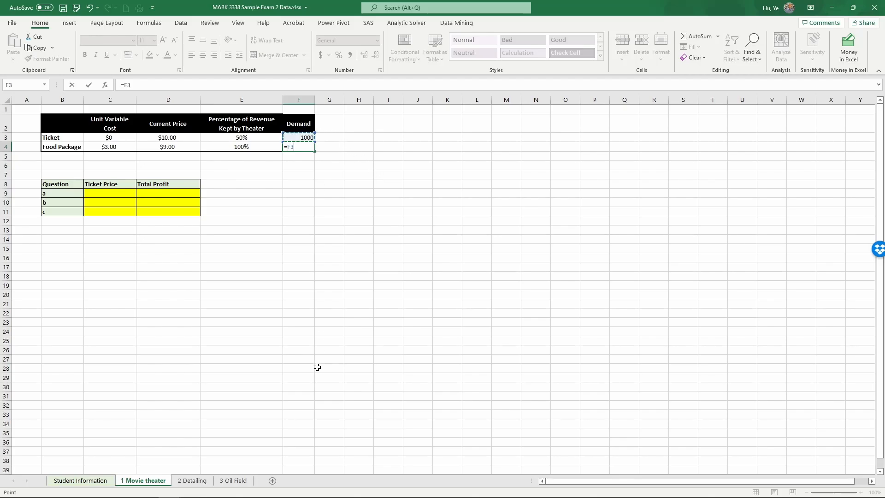
{"action": "type", "text": "*"}
{"action": "type", "text": ".25"}
{"action": "key", "text": "Return"}
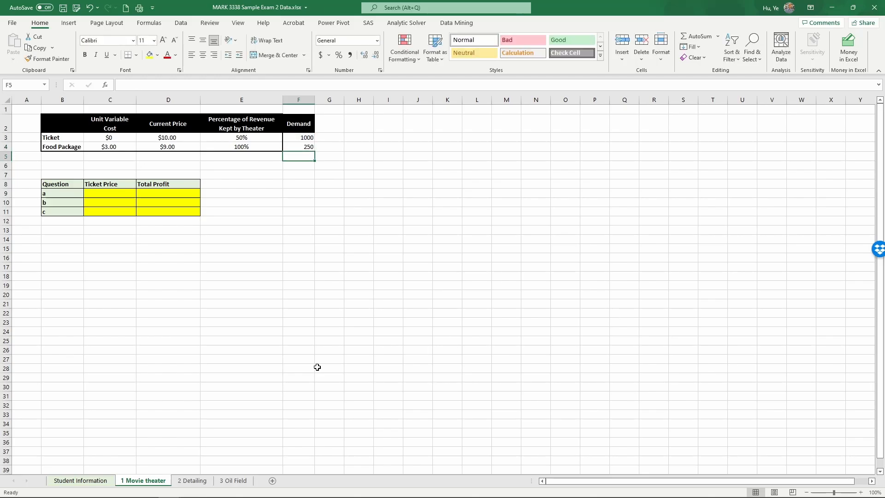
{"action": "left_click", "coordinate": [300, 137]}
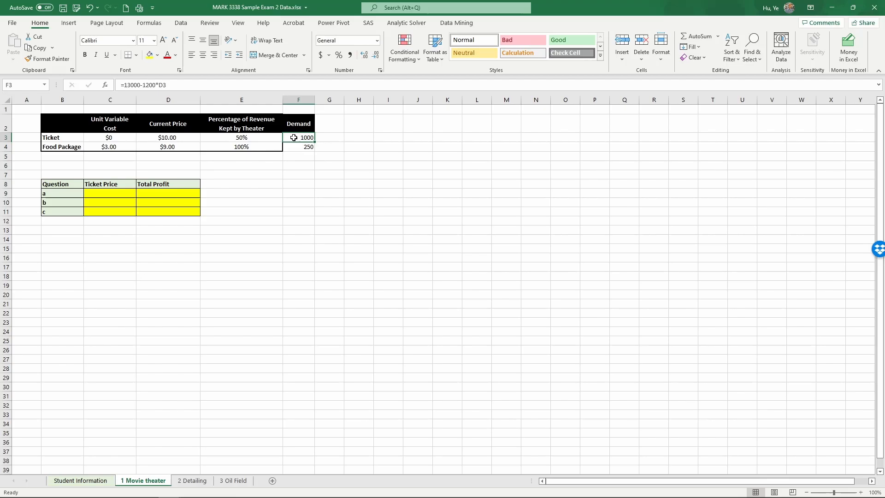
{"action": "left_click", "coordinate": [298, 147]}
Add a Profit header in G2 and ticket profit =D3*F3*E3-C3*F3 in G3, giving $5,000.00
{"action": "left_click", "coordinate": [330, 126]}
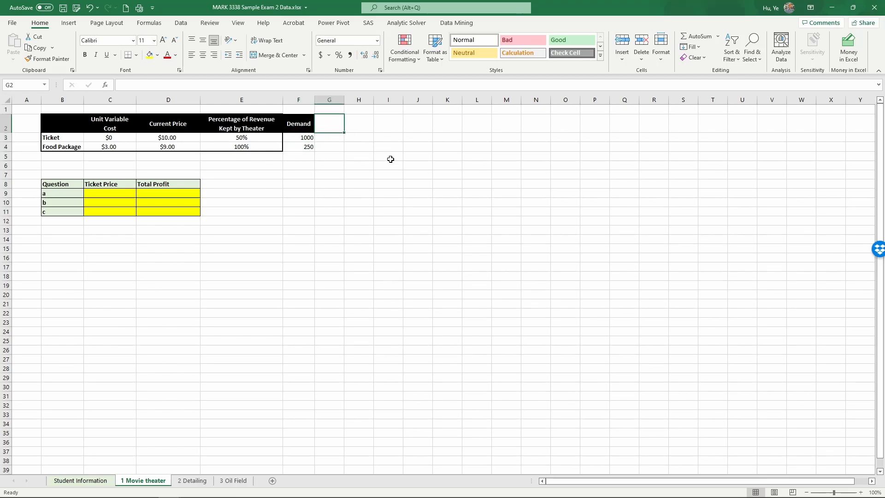
{"action": "type", "text": "Profit"}
{"action": "key", "text": "Return"}
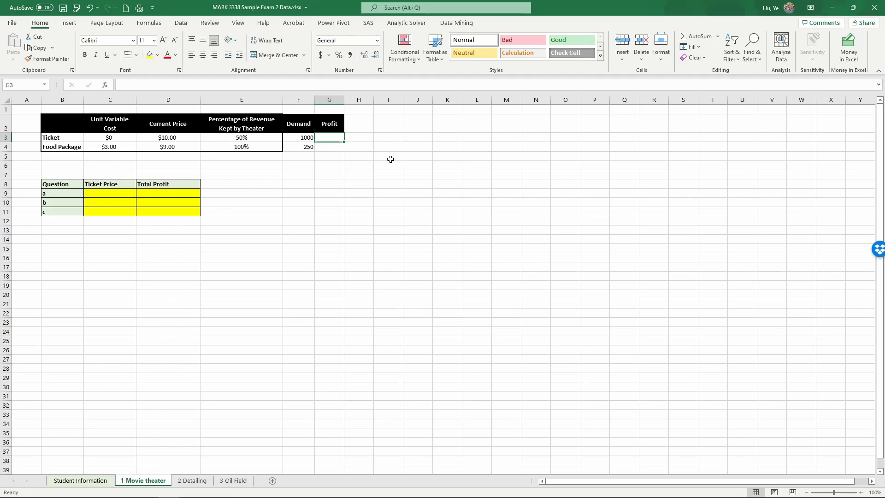
{"action": "type", "text": "="}
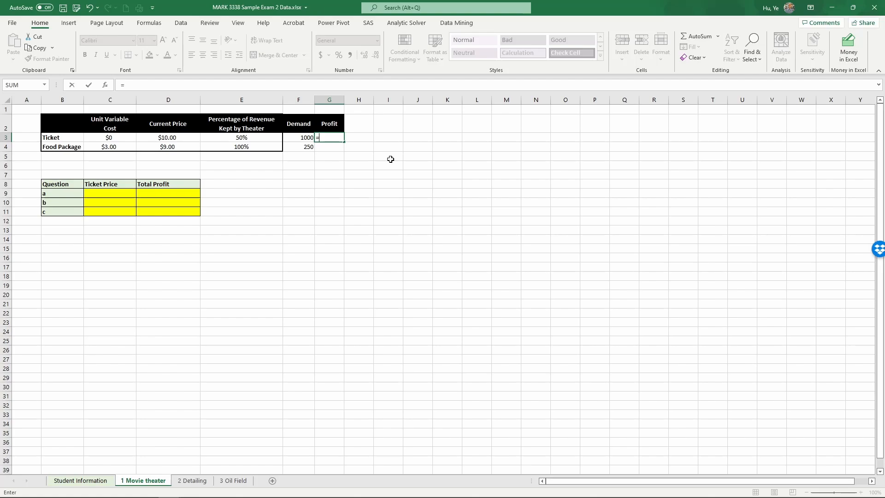
{"action": "left_click", "coordinate": [160, 138]}
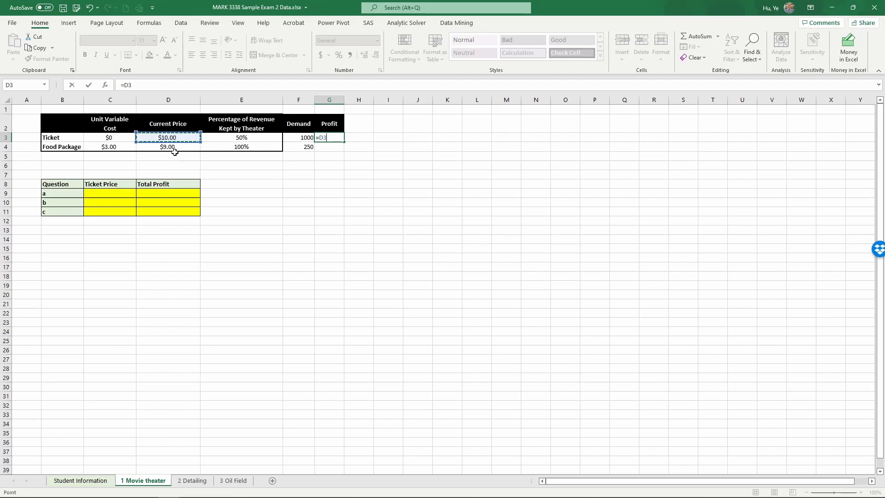
{"action": "type", "text": "*"}
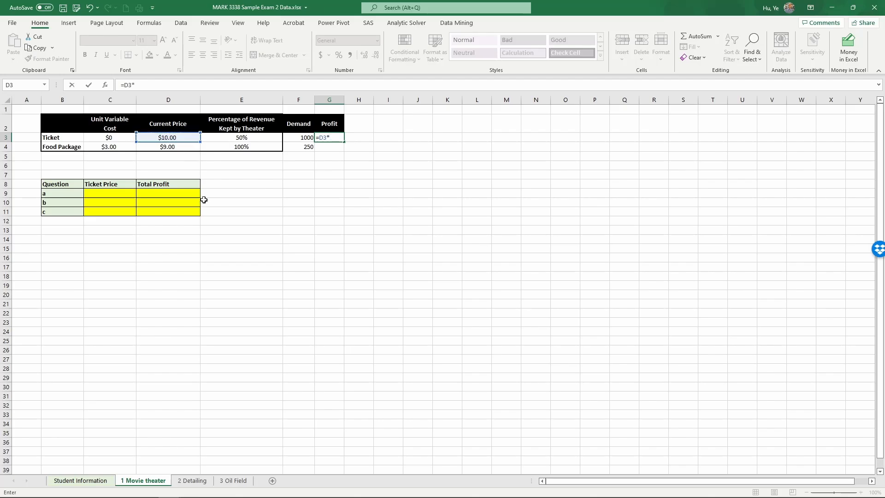
{"action": "left_click", "coordinate": [299, 137]}
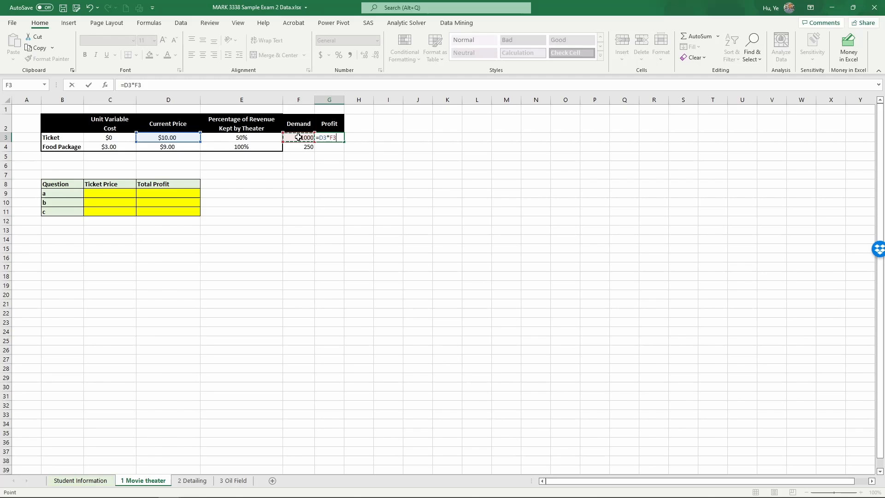
{"action": "type", "text": "*"}
{"action": "left_click", "coordinate": [260, 137]}
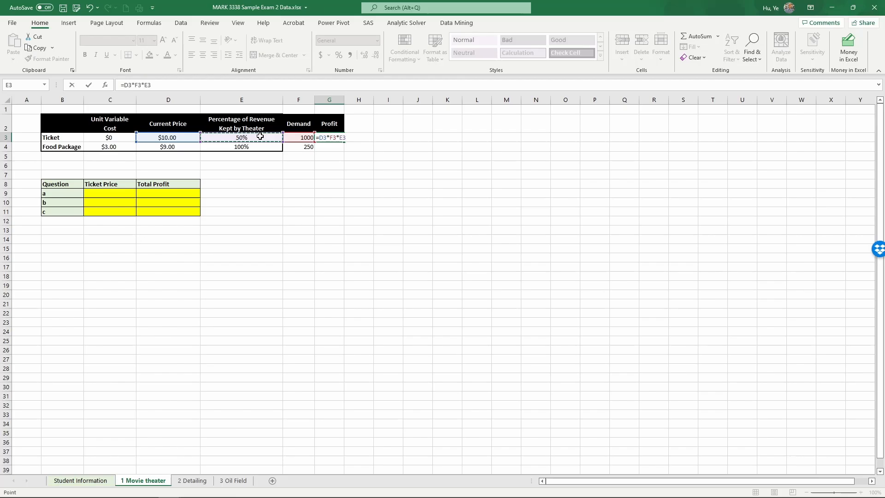
{"action": "type", "text": "-"}
{"action": "left_click", "coordinate": [107, 137]}
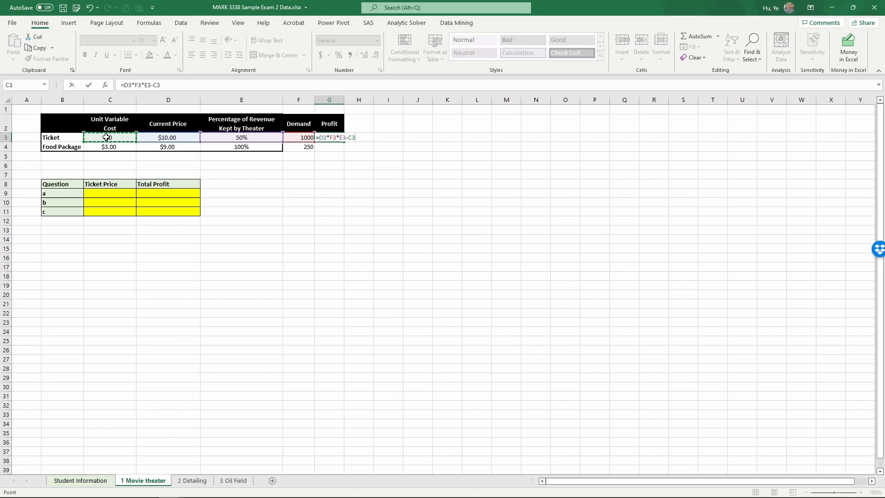
{"action": "type", "text": "*"}
{"action": "left_click", "coordinate": [299, 137]}
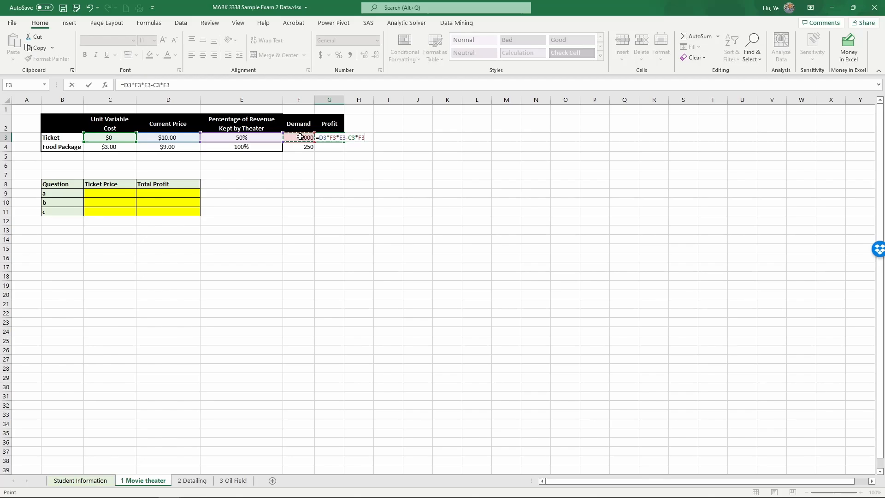
{"action": "key", "text": "Return"}
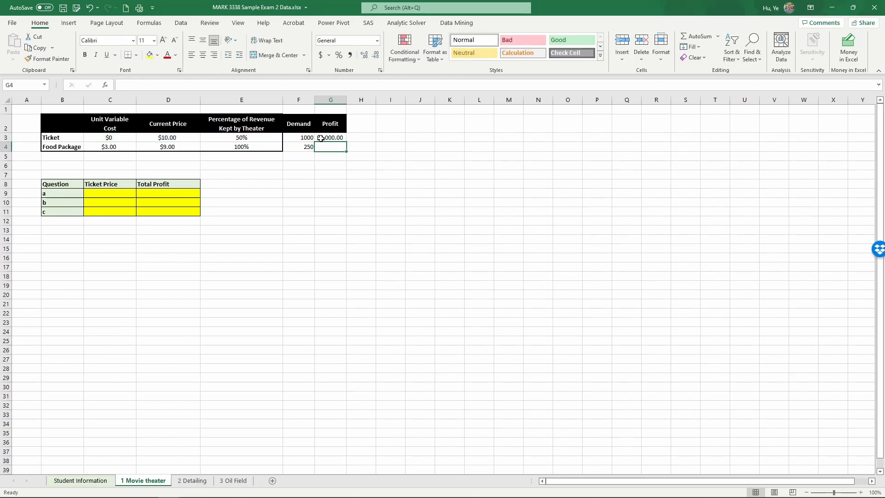
Fill the profit formula down to Food Package, giving $1,500.00, and verify both results
{"action": "left_click", "coordinate": [325, 138]}
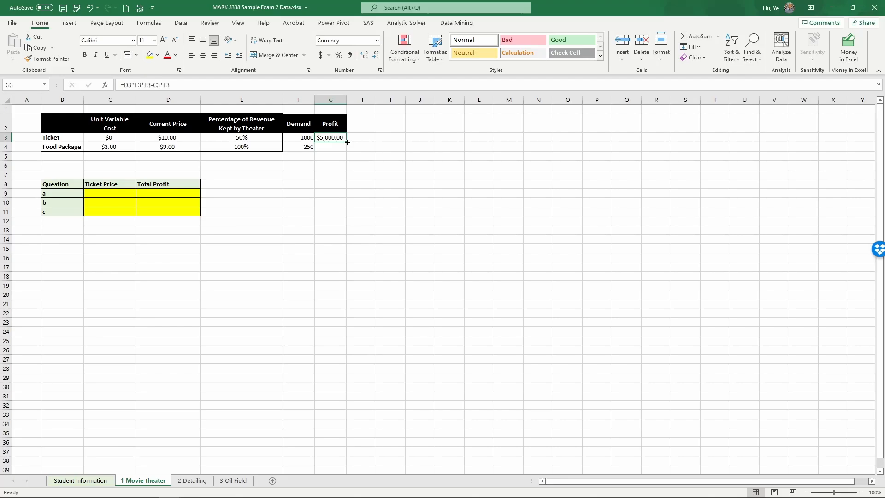
{"action": "left_click_drag", "start_coordinate": [347, 142], "coordinate": [347, 150]}
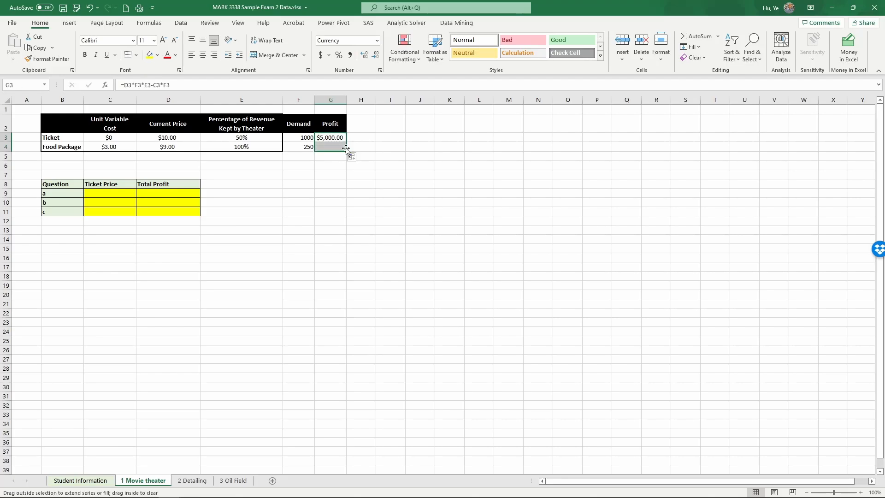
{"action": "left_click", "coordinate": [330, 147]}
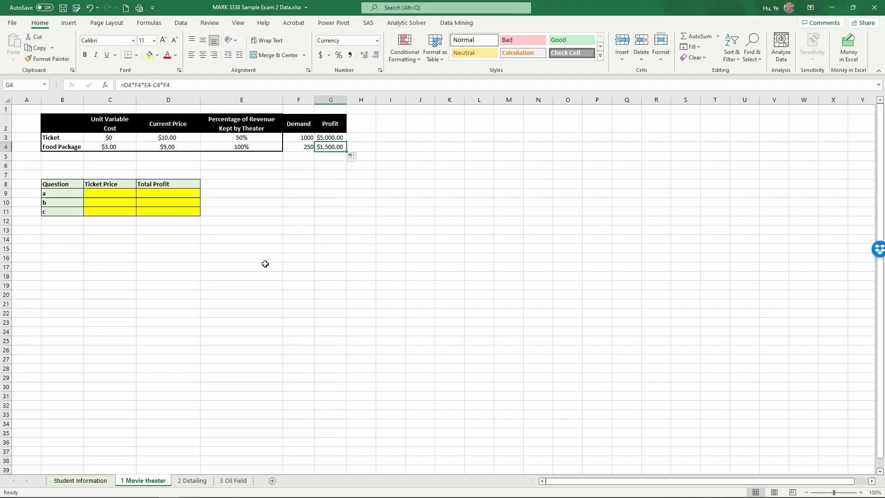
{"action": "left_click", "coordinate": [229, 85]}
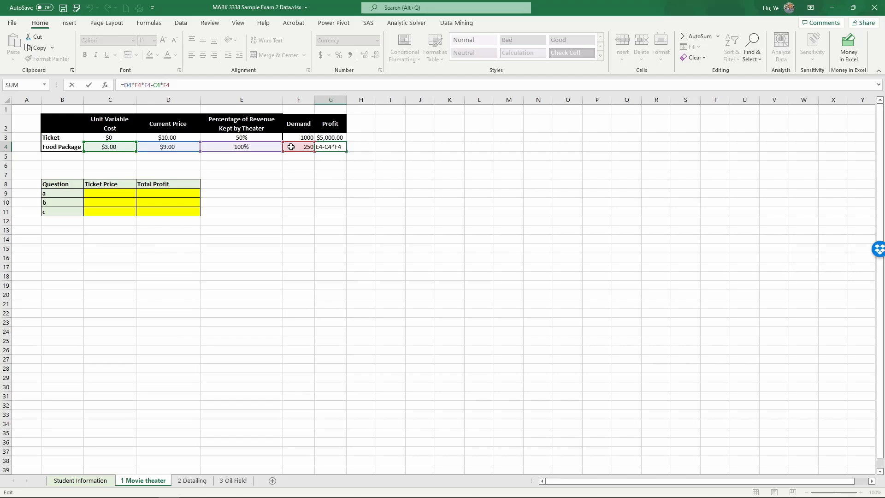
{"action": "key", "text": "Return"}
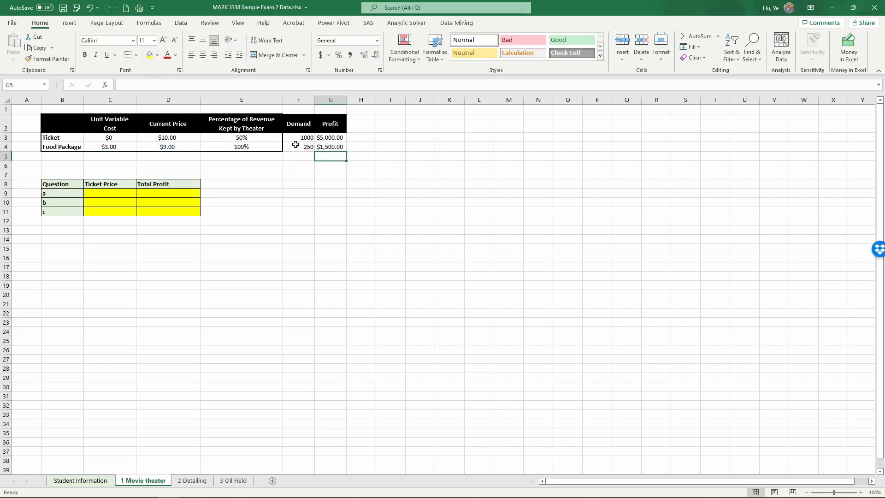
{"action": "left_click", "coordinate": [326, 138]}
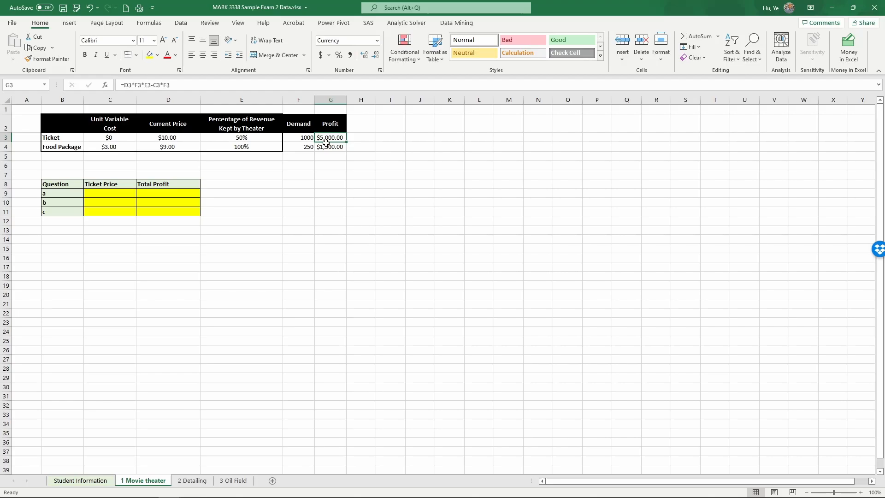
{"action": "left_click", "coordinate": [325, 146]}
Label B6 'Total Profit' and sum G3:G4 in C6 to $6,500.00
{"action": "left_click", "coordinate": [73, 164]}
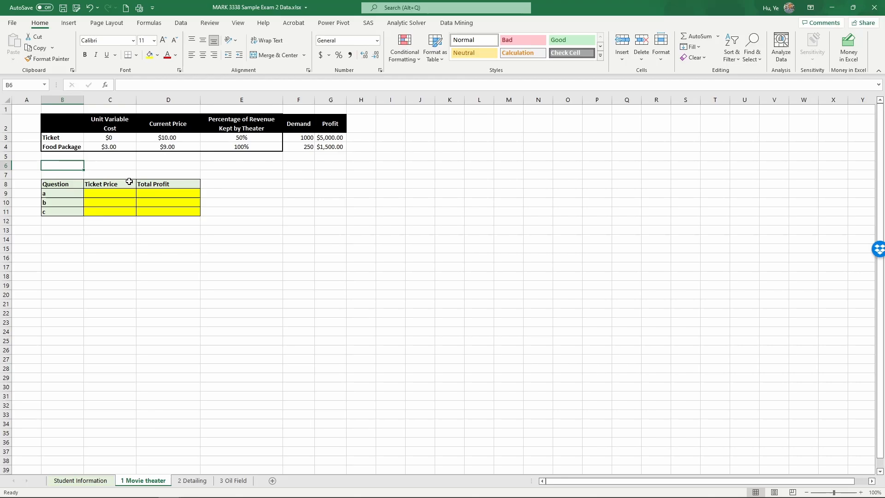
{"action": "type", "text": "Total"}
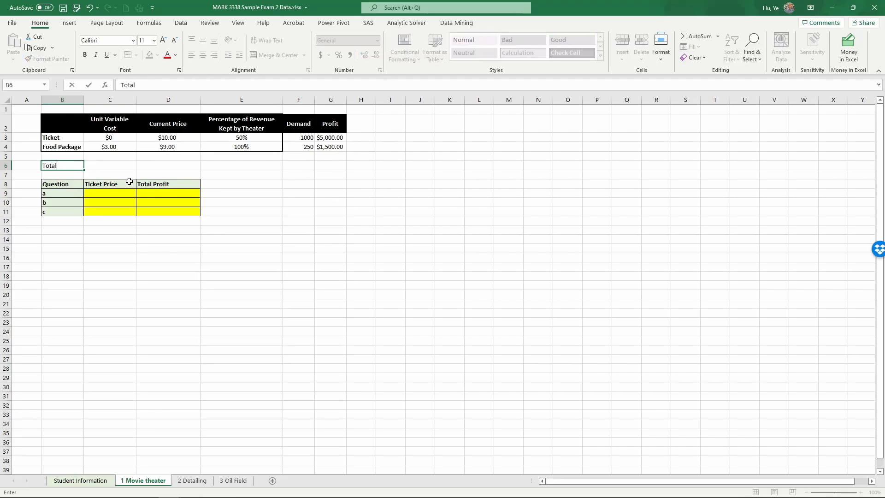
{"action": "type", "text": " Profit"}
{"action": "key", "text": "Tab"}
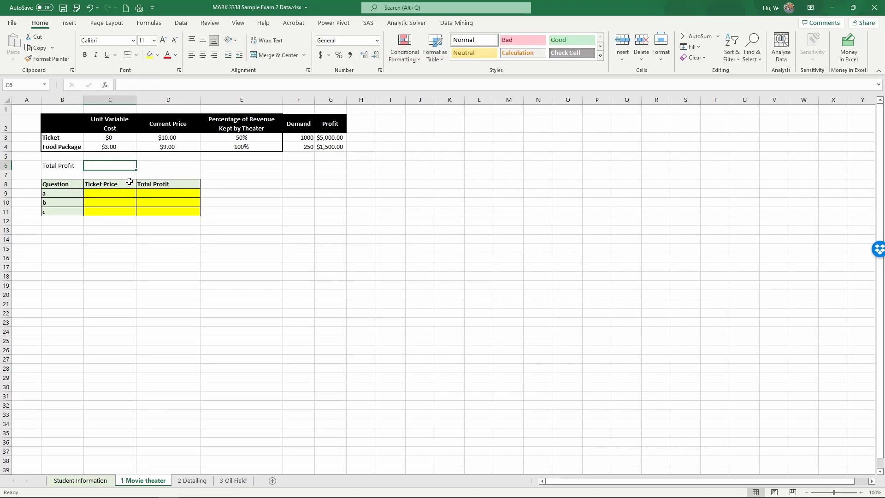
{"action": "type", "text": "="}
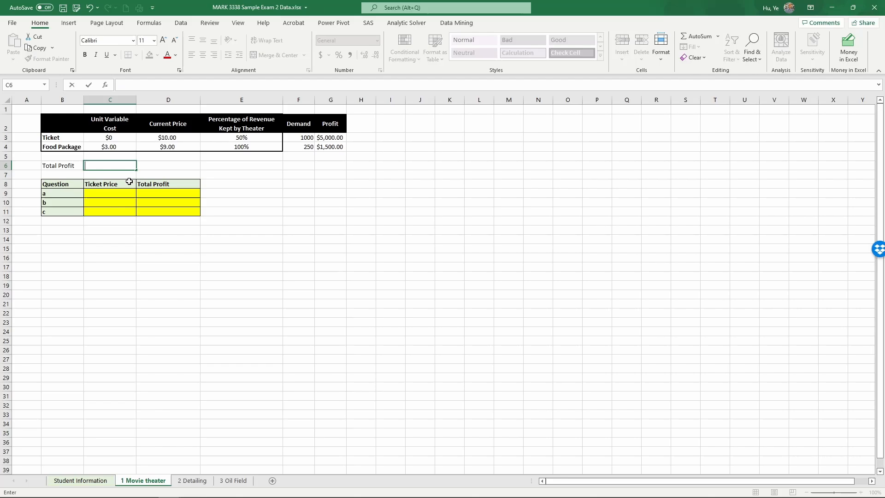
{"action": "type", "text": "sum("}
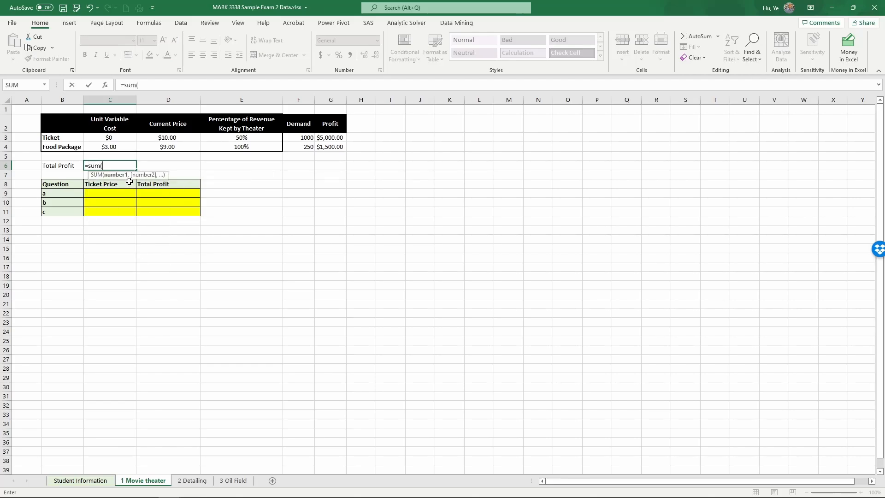
{"action": "left_click_drag", "start_coordinate": [330, 138], "coordinate": [329, 148]}
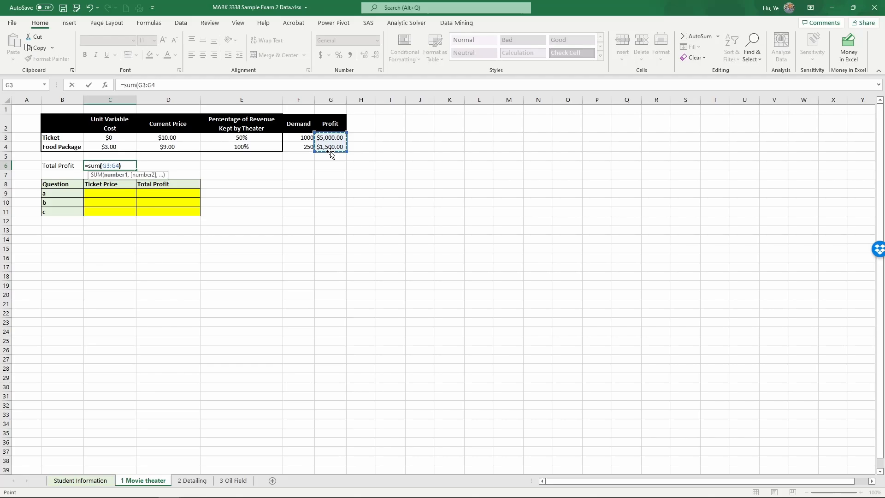
{"action": "type", "text": ")"}
{"action": "key", "text": "Return"}
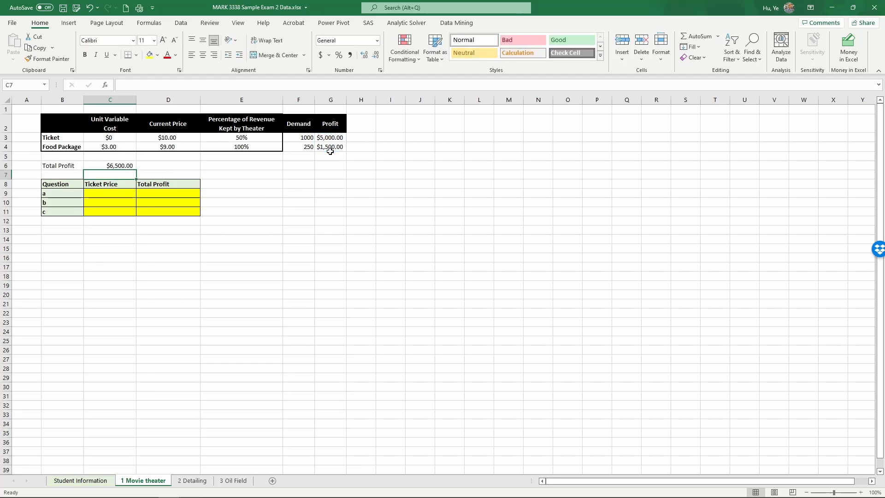
{"action": "left_click", "coordinate": [109, 192]}
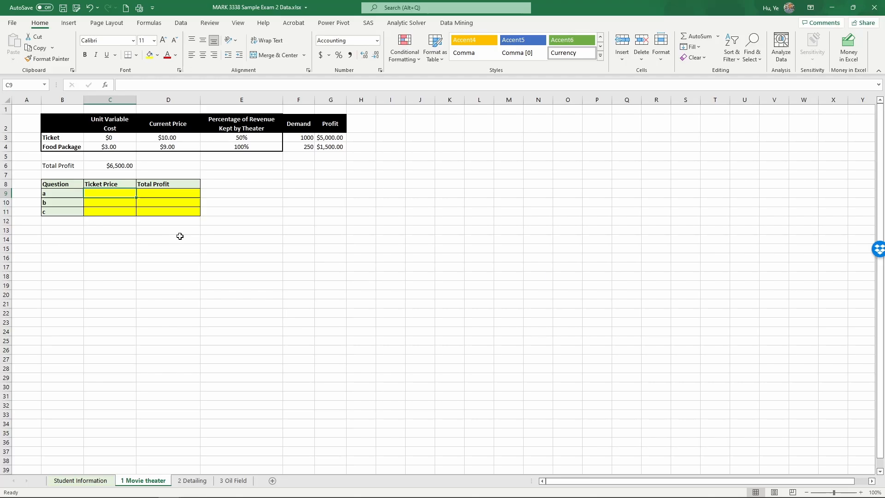
{"action": "type", "text": "$10"}
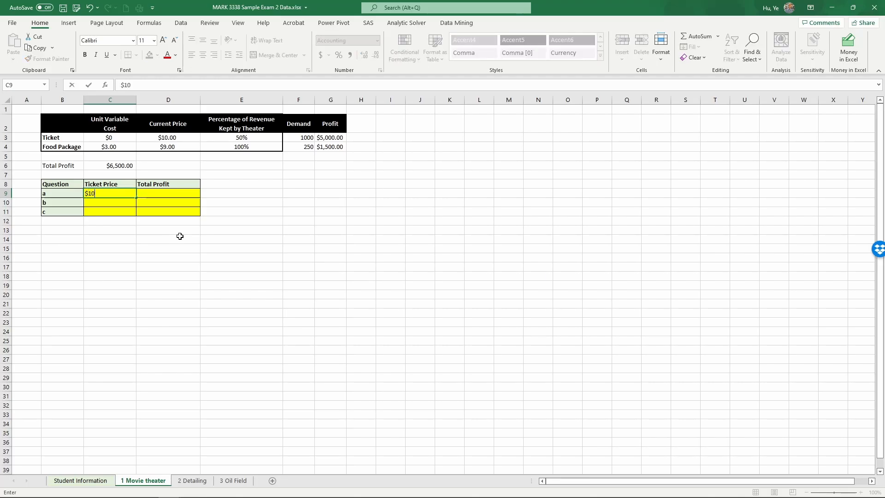
{"action": "key", "text": "Tab"}
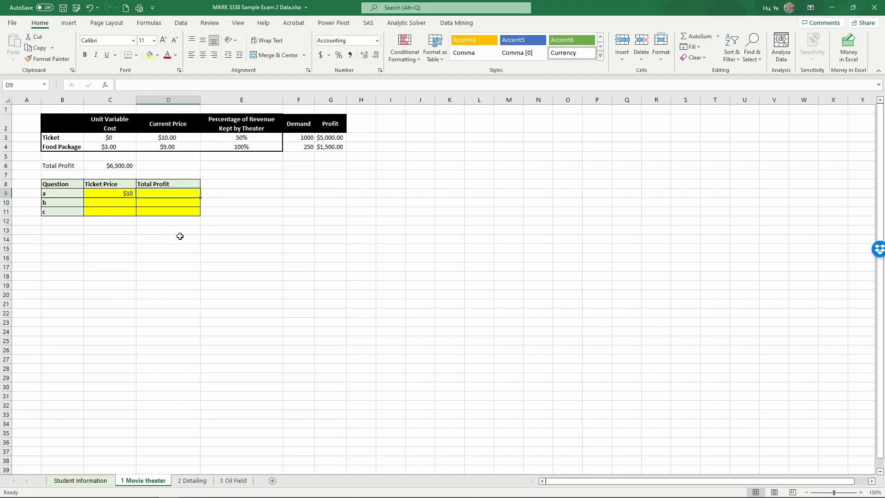
{"action": "type", "text": "$6500"}
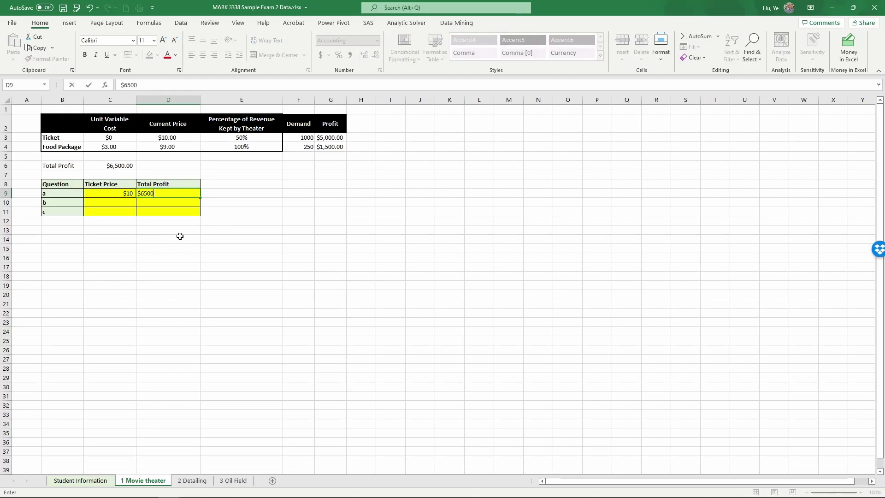
{"action": "type", "text": ",500"}
{"action": "key", "text": "Return"}
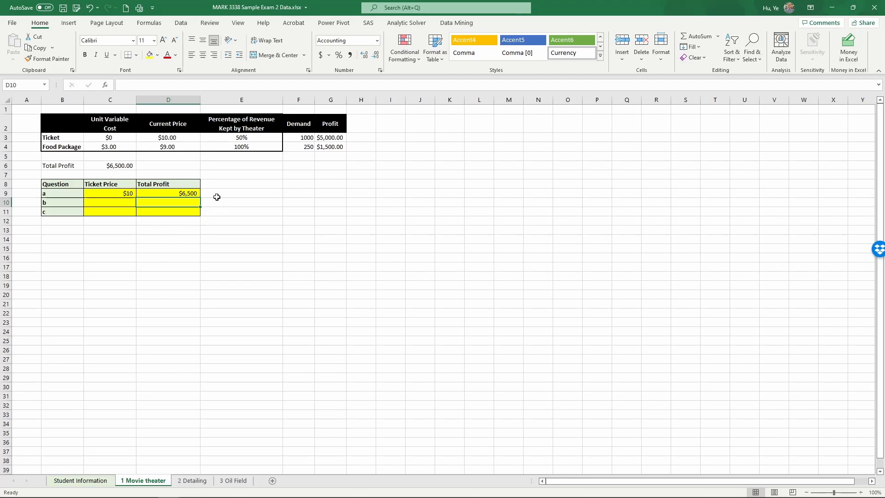
{"action": "left_click", "coordinate": [169, 138]}
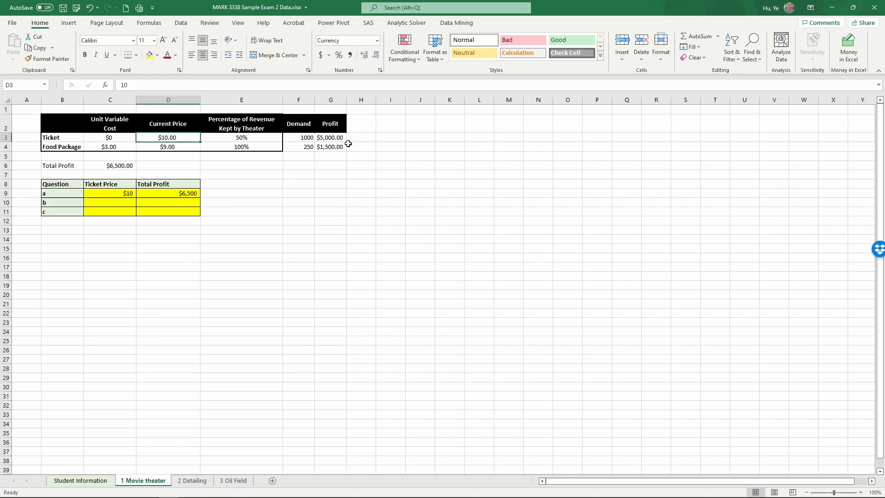
{"action": "left_click", "coordinate": [324, 139]}
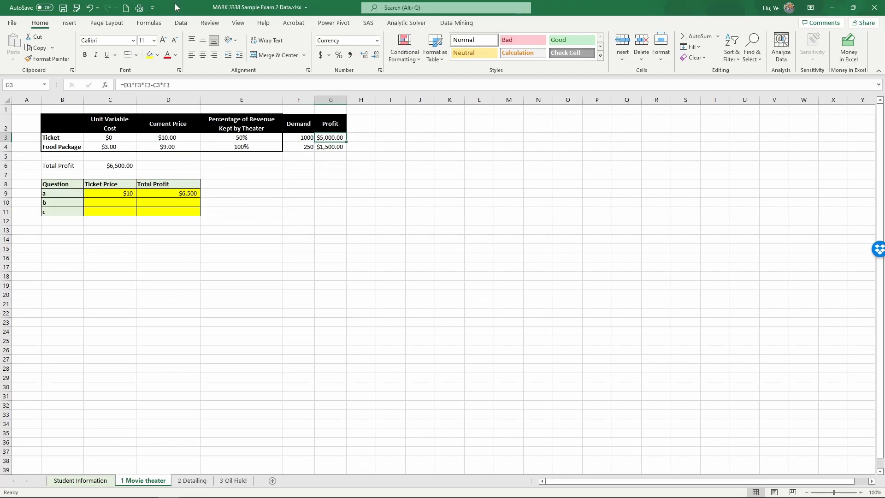
Run Solver maximizing ticket profit G3 by changing ticket price D3, keeping the $5.42 solution
{"action": "left_click", "coordinate": [181, 22]}
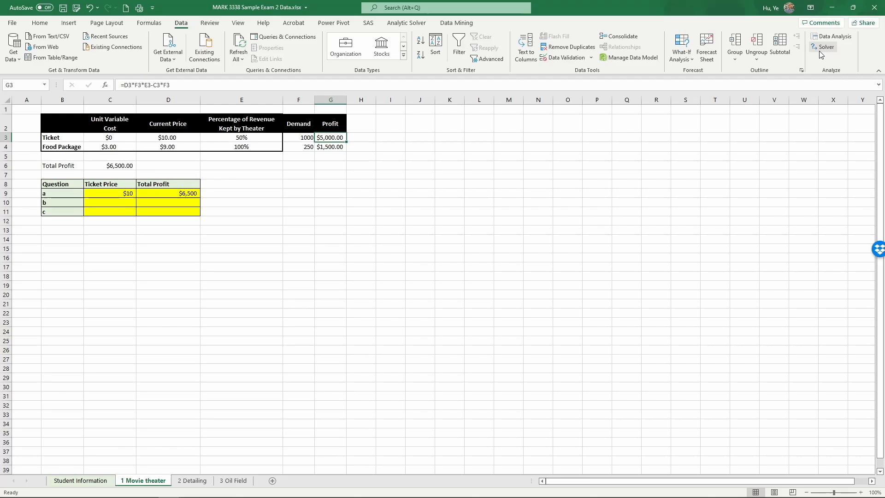
{"action": "left_click", "coordinate": [823, 46]}
{"action": "left_click", "coordinate": [547, 110]}
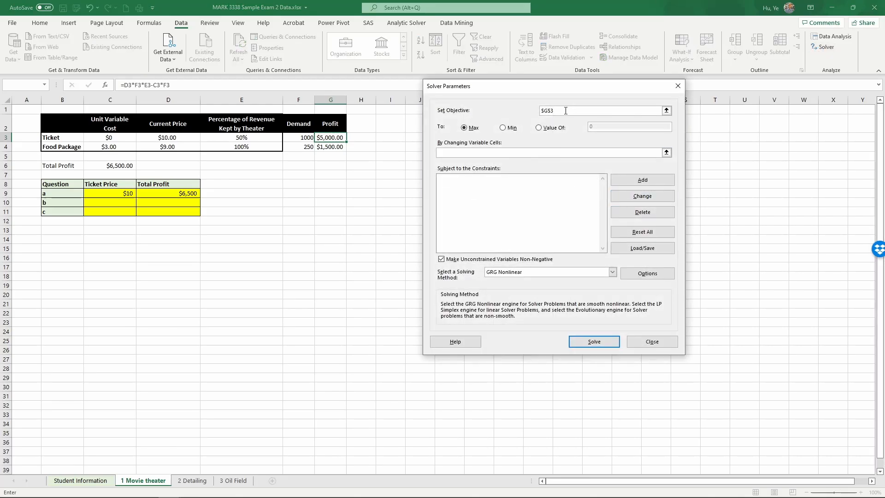
{"action": "left_click", "coordinate": [330, 137]}
{"action": "left_click", "coordinate": [484, 152]}
{"action": "left_click", "coordinate": [162, 136]}
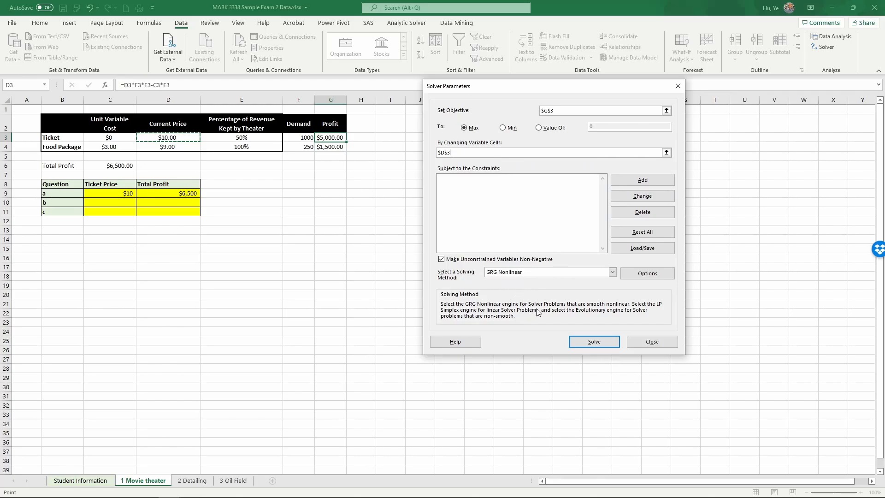
{"action": "left_click", "coordinate": [596, 344]}
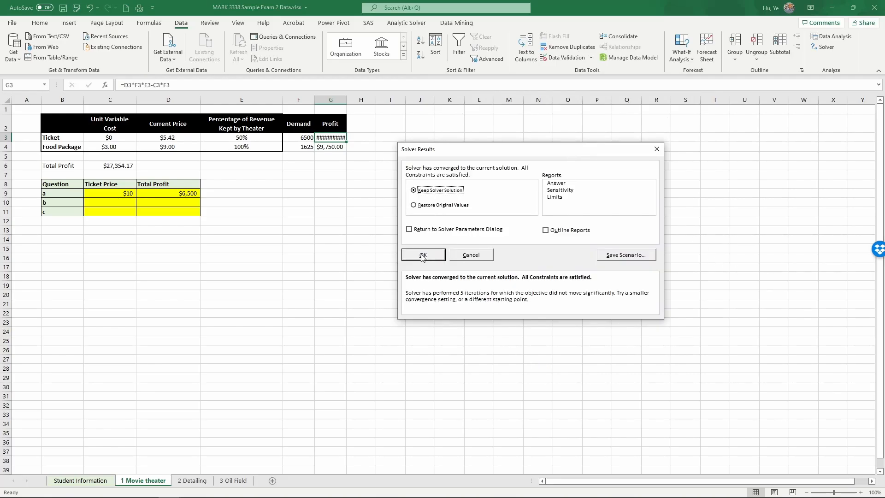
{"action": "left_click", "coordinate": [424, 257]}
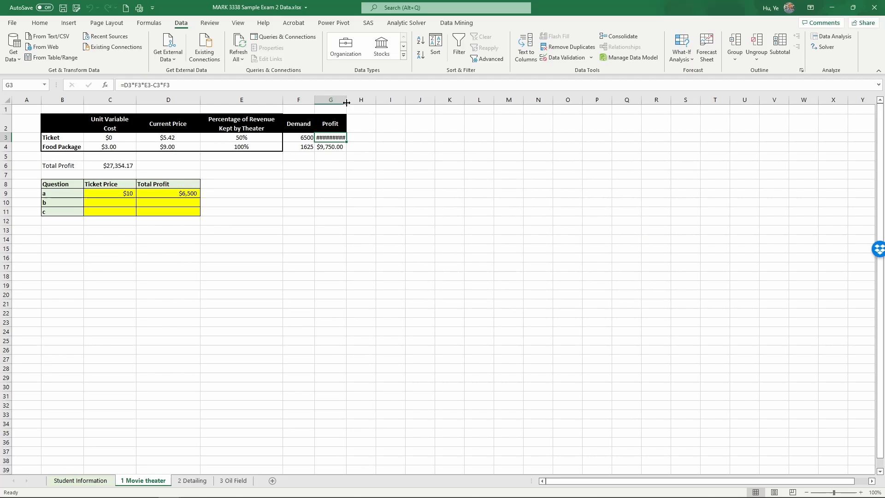
Widen the Profit column, record $5.42 as question b's ticket price in C10, and select total profit C6
{"action": "left_click_drag", "start_coordinate": [344, 100], "coordinate": [360, 98]}
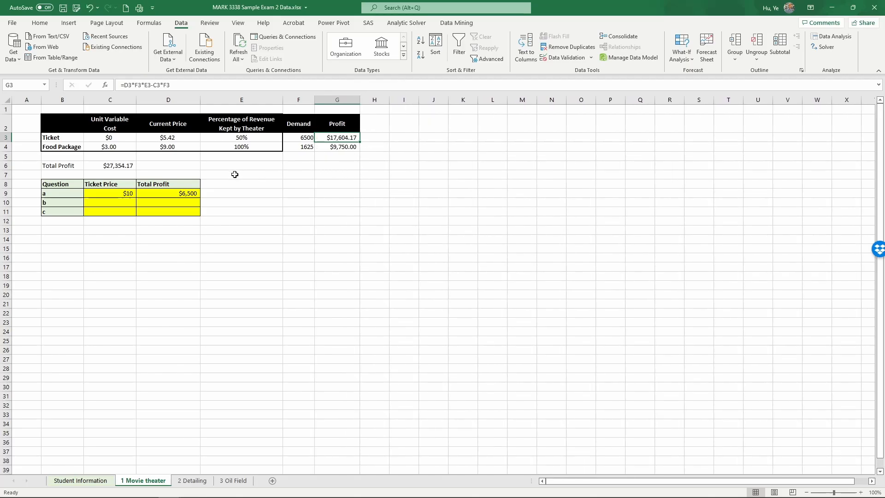
{"action": "left_click", "coordinate": [122, 203]}
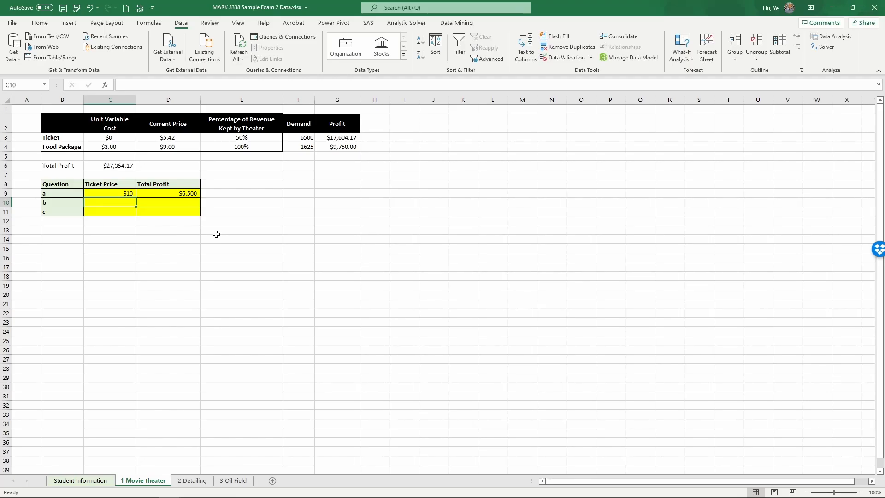
{"action": "type", "text": "$5.42"}
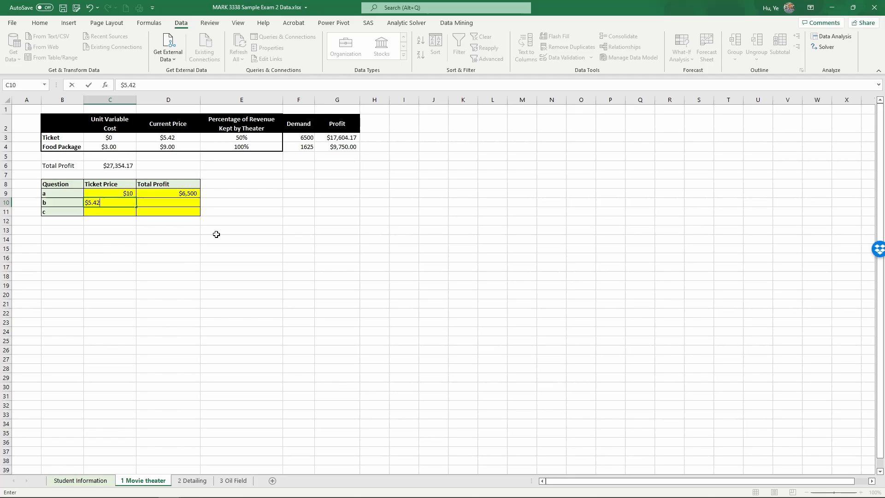
{"action": "key", "text": "Tab"}
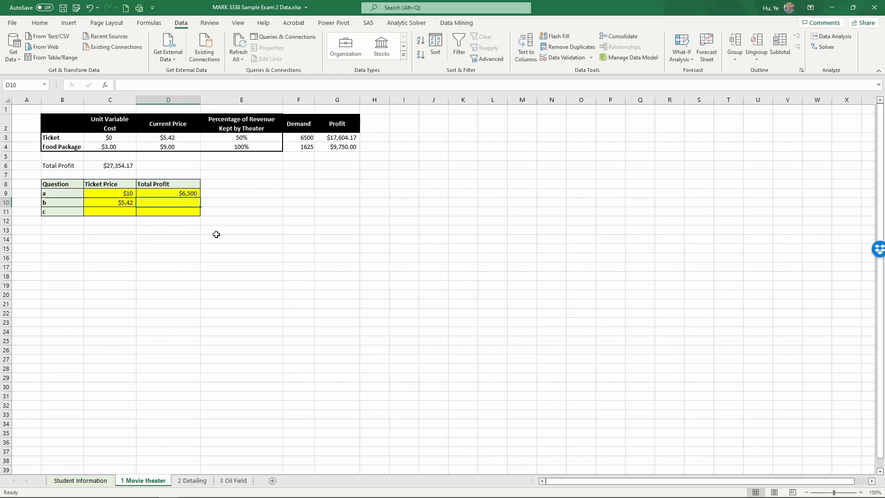
{"action": "type", "text": "$"}
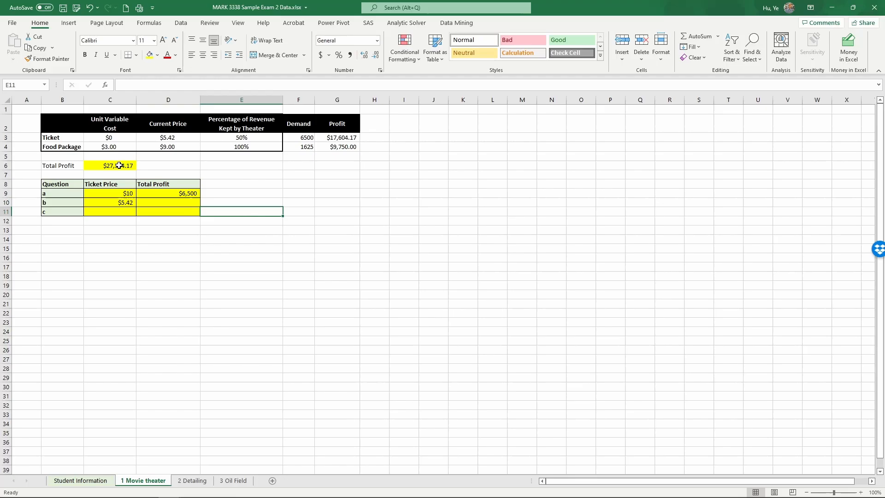
{"action": "left_click", "coordinate": [120, 166]}
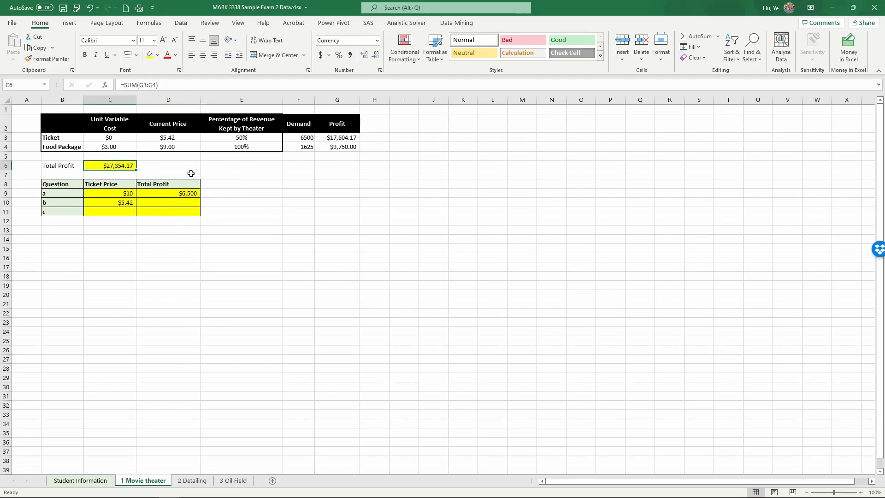
Paste the $27,354.17 total profit as a value into question b's cell D10
{"action": "key", "text": "ctrl+c"}
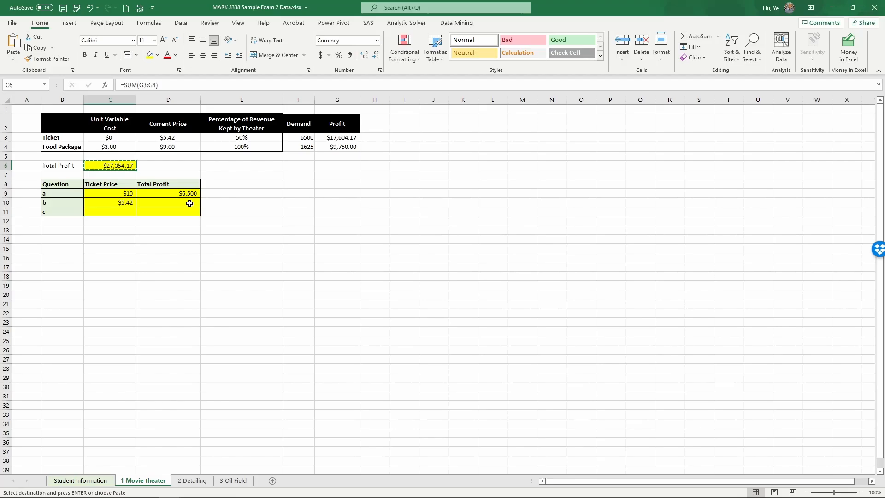
{"action": "left_click", "coordinate": [188, 203]}
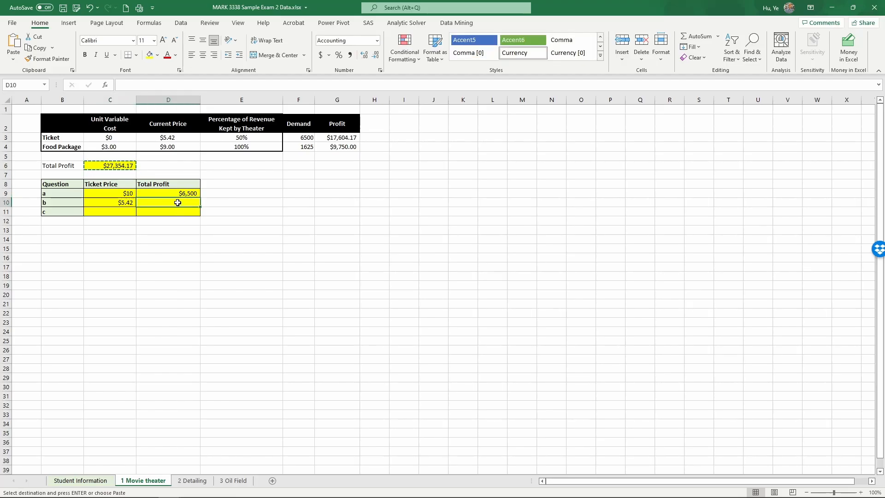
{"action": "right_click", "coordinate": [177, 203]}
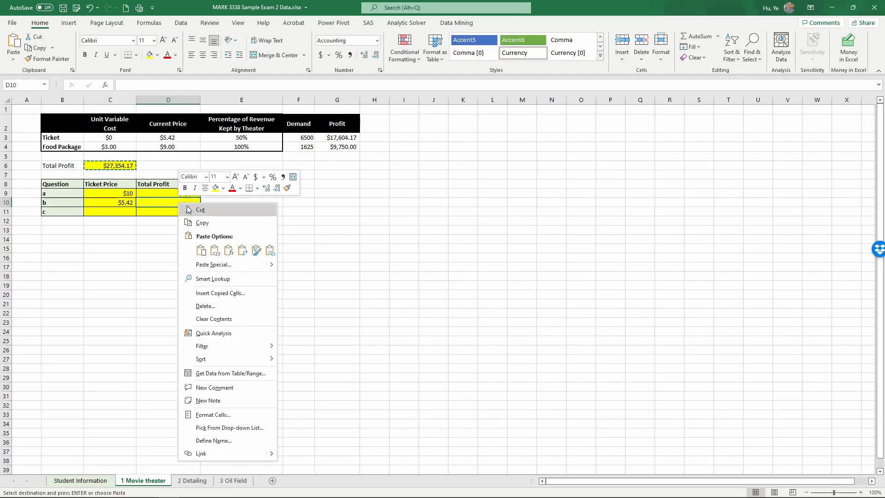
{"action": "left_click", "coordinate": [214, 250]}
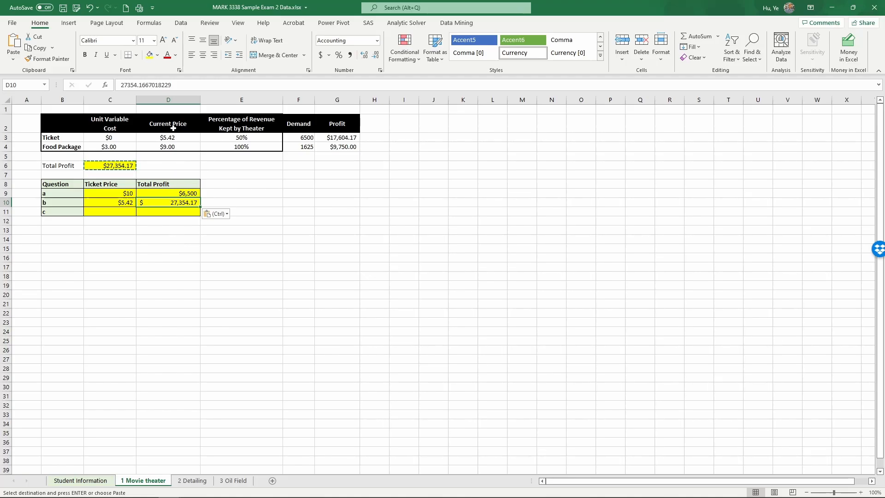
{"action": "left_click", "coordinate": [232, 230]}
Check the total profit formula and full ticket price value before returning to the Data tools
{"action": "left_click", "coordinate": [113, 166]}
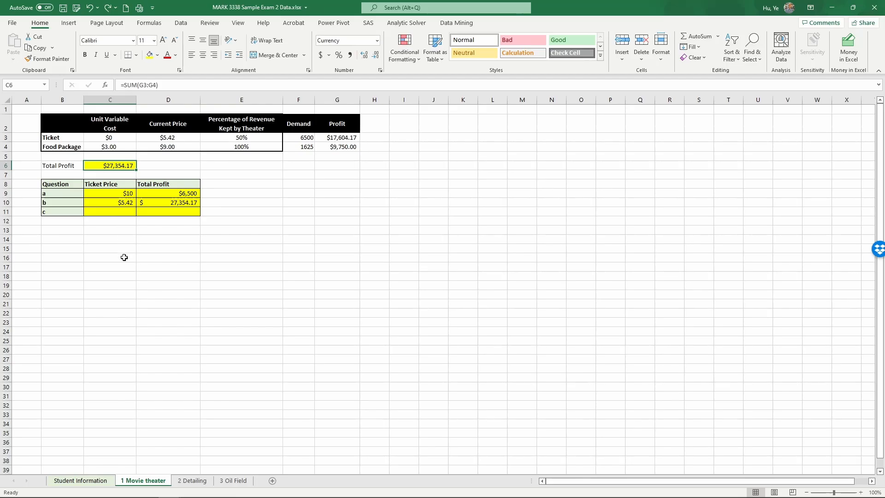
{"action": "left_click", "coordinate": [180, 140]}
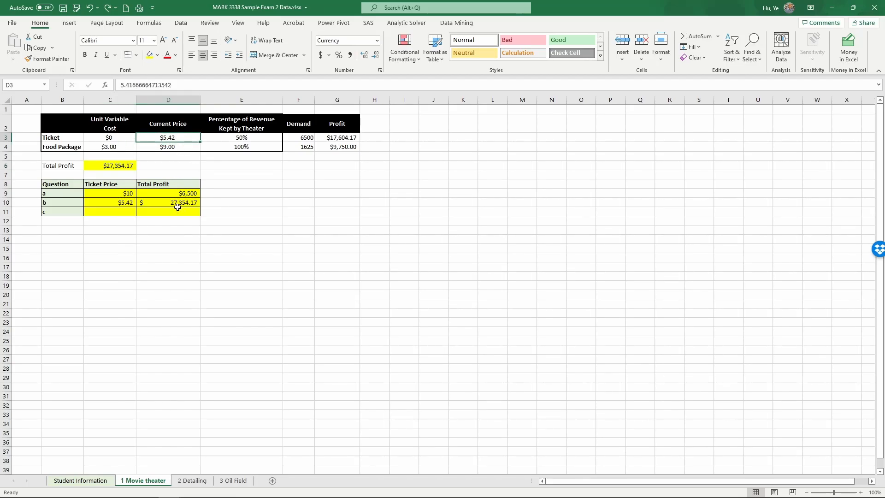
{"action": "left_click", "coordinate": [114, 166]}
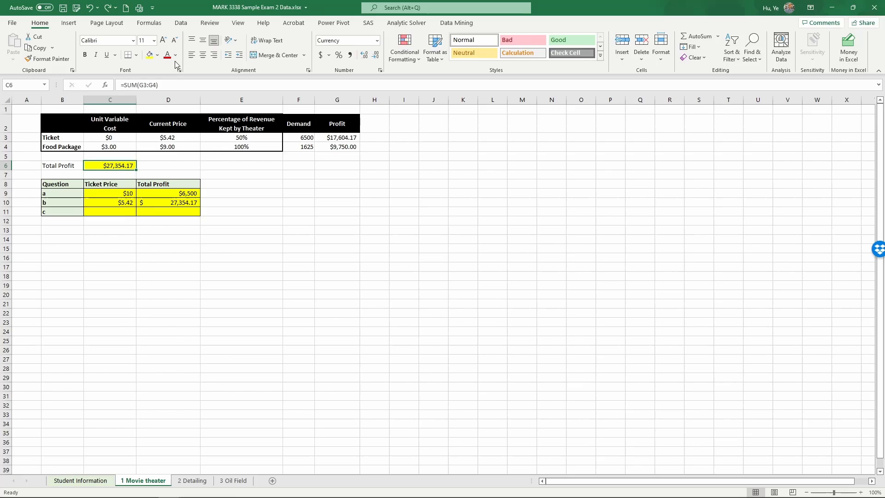
{"action": "left_click", "coordinate": [181, 23]}
Re-run Solver maximizing total profit C6 by changing D3, keeping the $3.92 price and $28,704.17 profit
{"action": "left_click", "coordinate": [822, 47]}
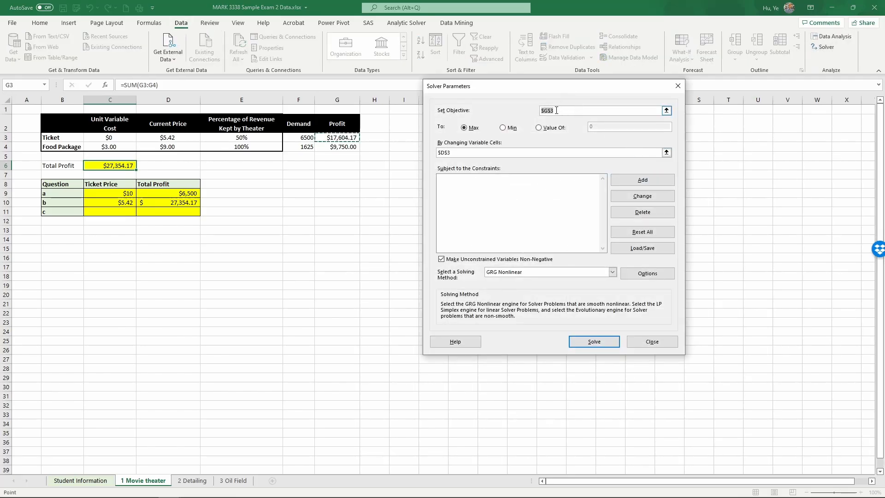
{"action": "double_click", "coordinate": [549, 110]}
{"action": "left_click", "coordinate": [108, 165]}
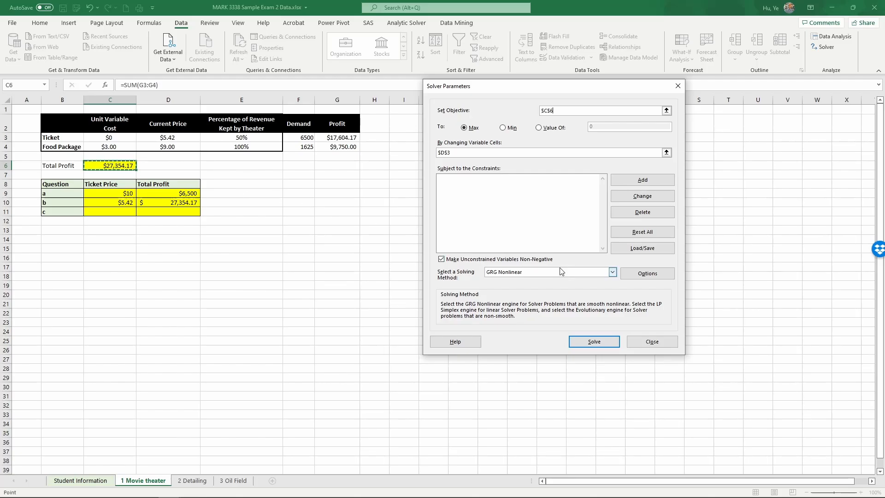
{"action": "left_click", "coordinate": [457, 152]}
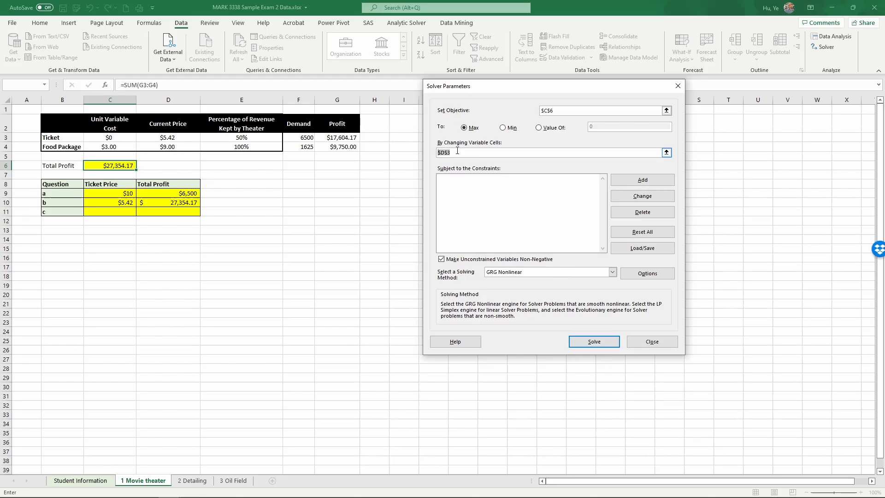
{"action": "left_click", "coordinate": [185, 137]}
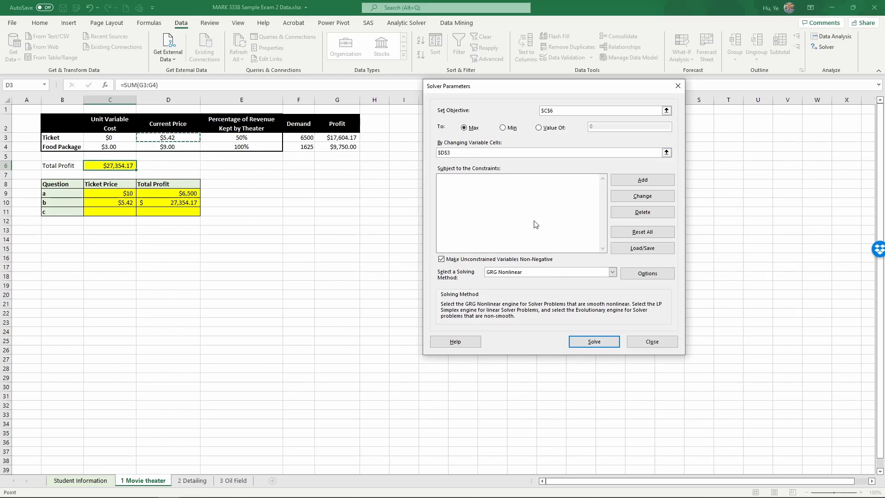
{"action": "left_click", "coordinate": [584, 341]}
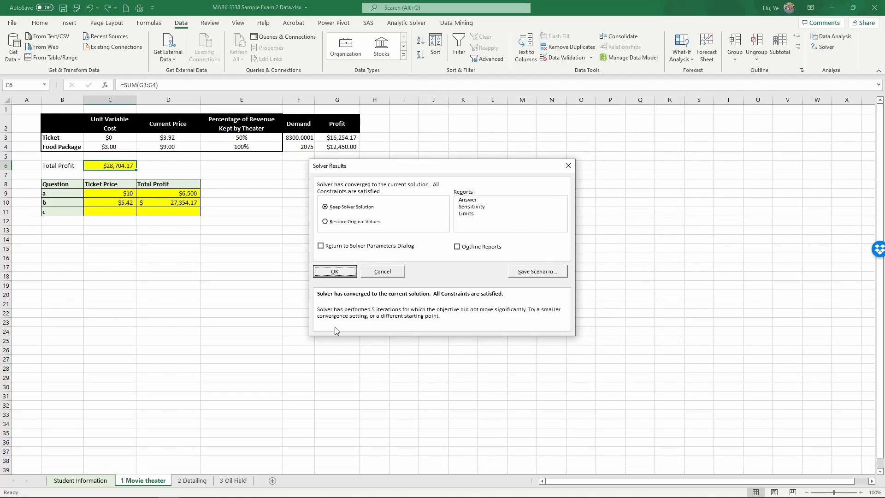
{"action": "left_click", "coordinate": [334, 271]}
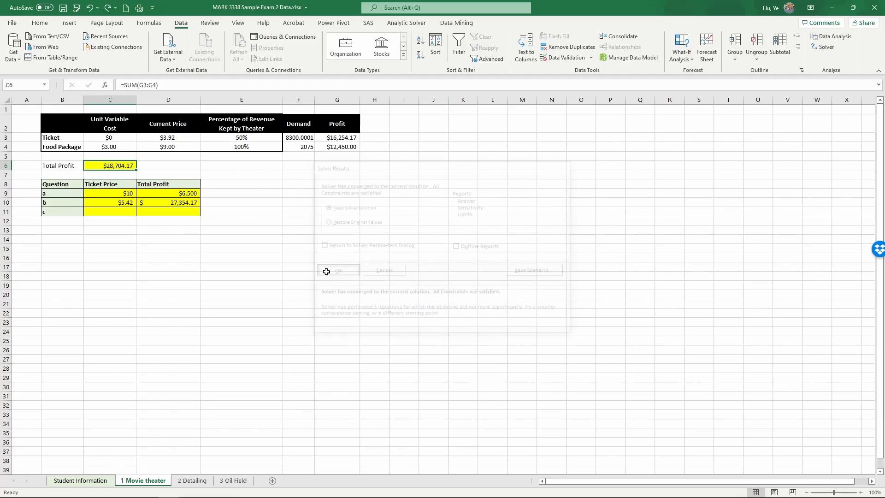
Enter the part c ticket price of $3.92 in C11
{"action": "left_click", "coordinate": [125, 213]}
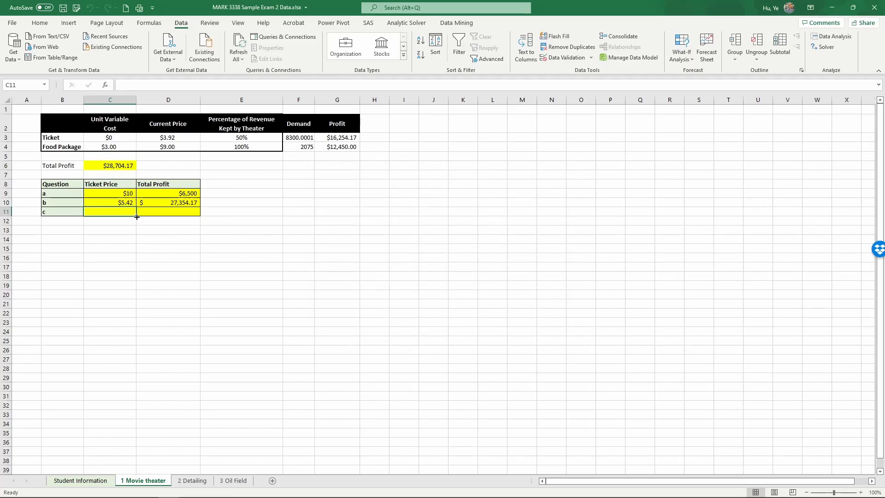
{"action": "type", "text": "$3"}
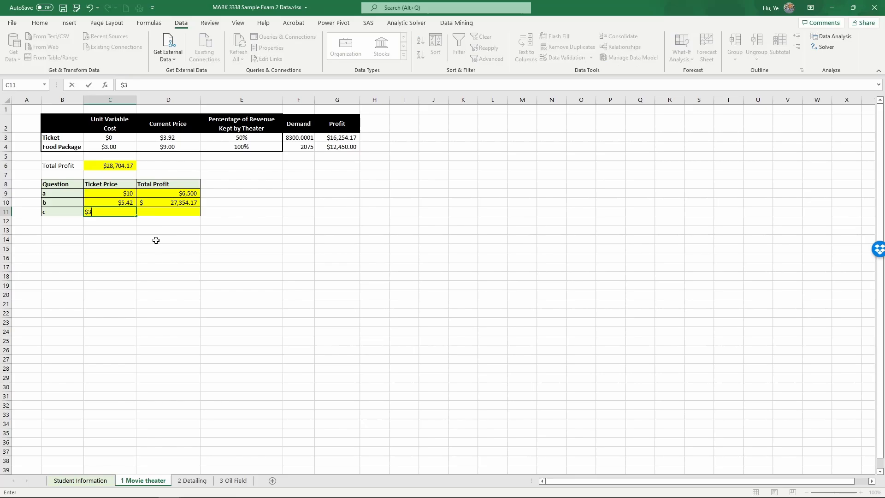
{"action": "type", "text": ".92"}
{"action": "left_click", "coordinate": [174, 210]}
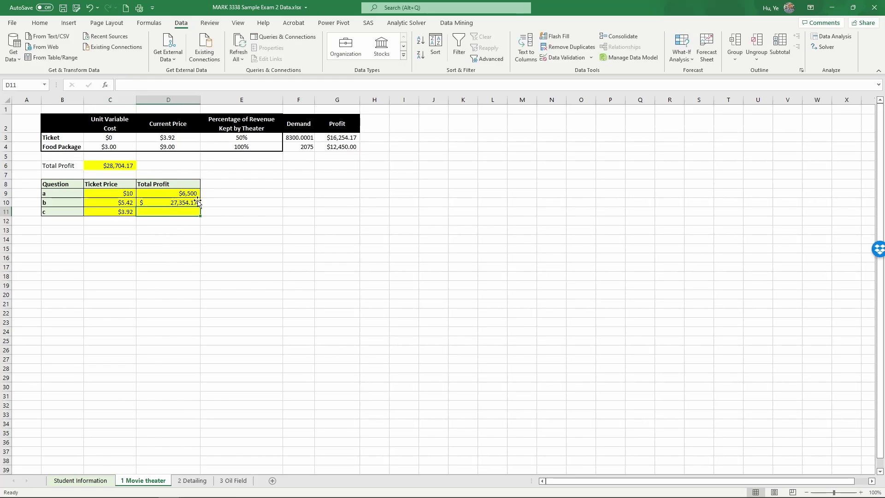
Paste the current total profit $28,704.17 from C6 into D11 as a plain value
{"action": "left_click", "coordinate": [119, 163]}
{"action": "key", "text": "ctrl+c"}
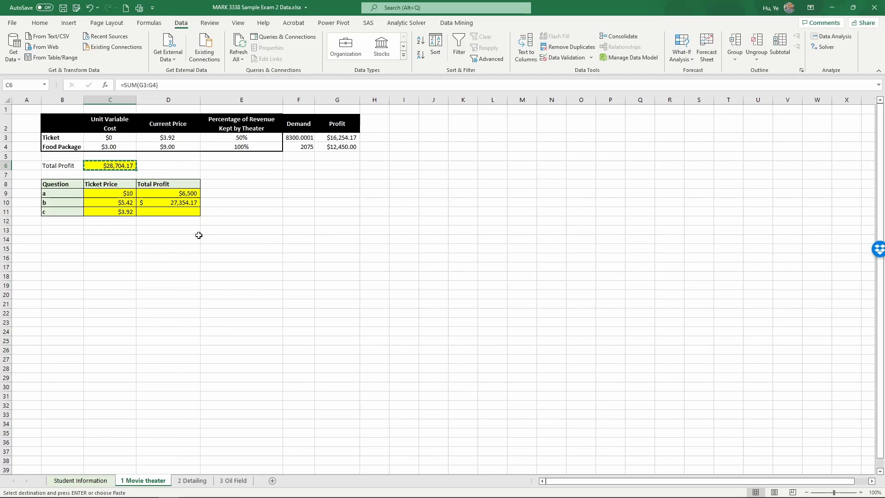
{"action": "right_click", "coordinate": [186, 212]}
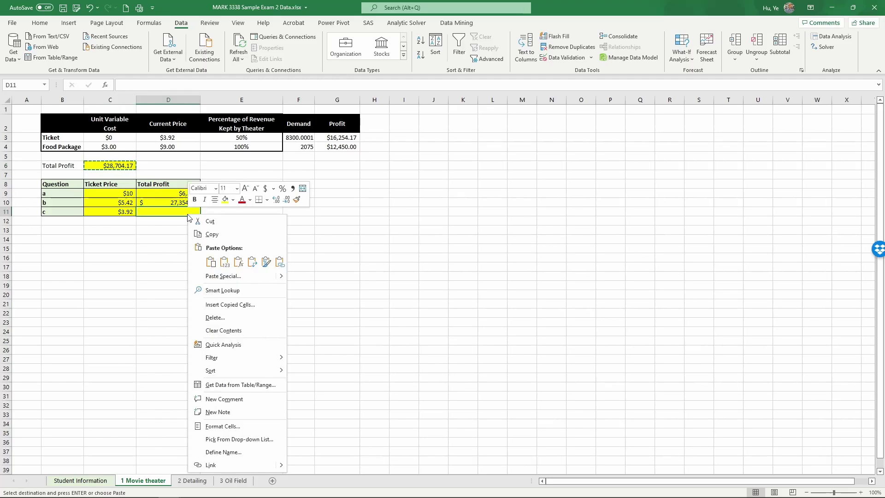
{"action": "left_click", "coordinate": [225, 262]}
{"action": "left_click", "coordinate": [285, 199]}
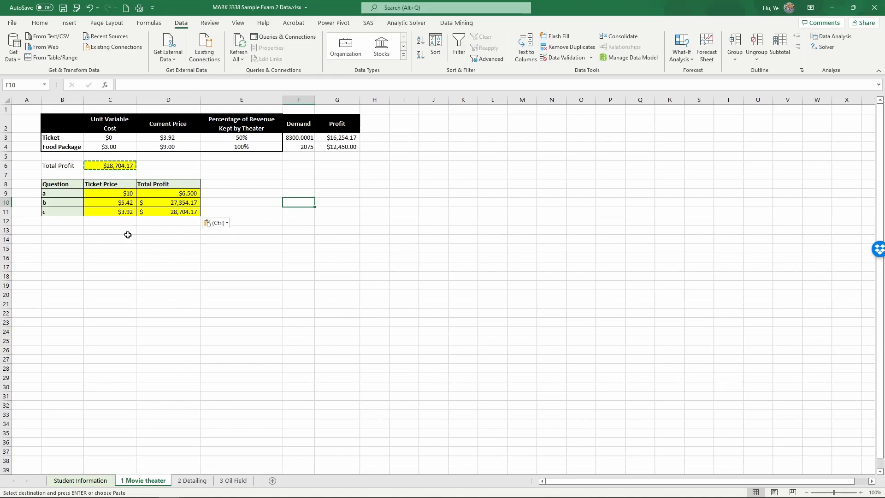
Label row 13 'Percentage profit increase c vs a' in B13
{"action": "left_click", "coordinate": [74, 228]}
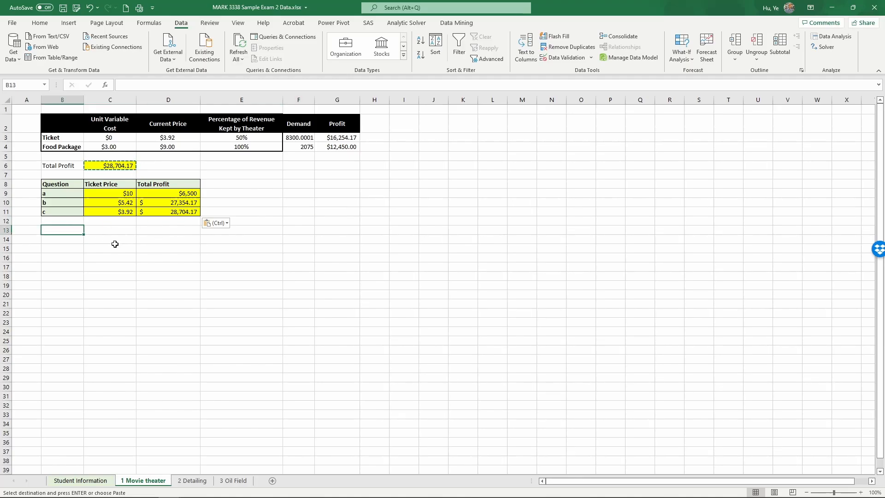
{"action": "type", "text": "Perc"}
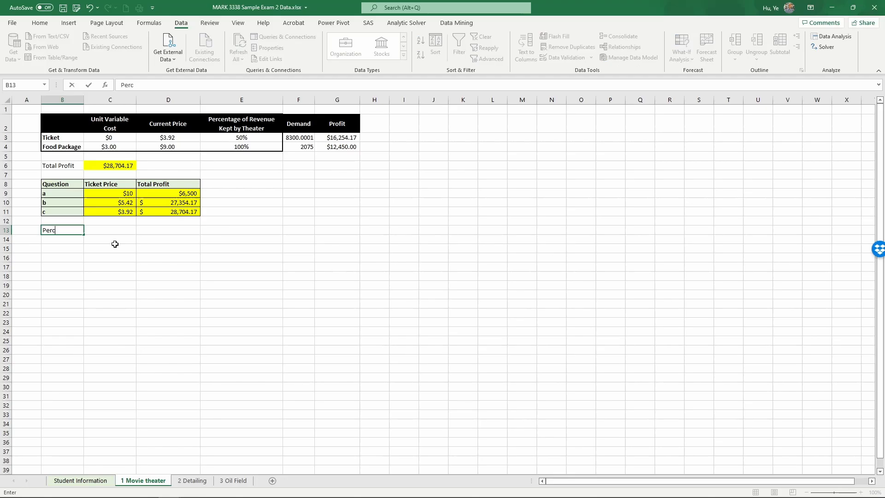
{"action": "type", "text": "entage pro"}
{"action": "type", "text": "fit increase"}
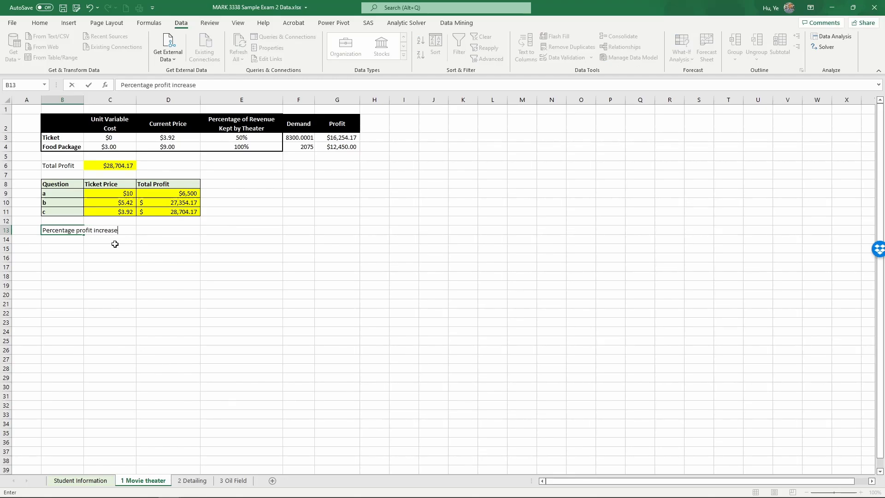
{"action": "type", "text": " c vs a"}
{"action": "key", "text": "Tab"}
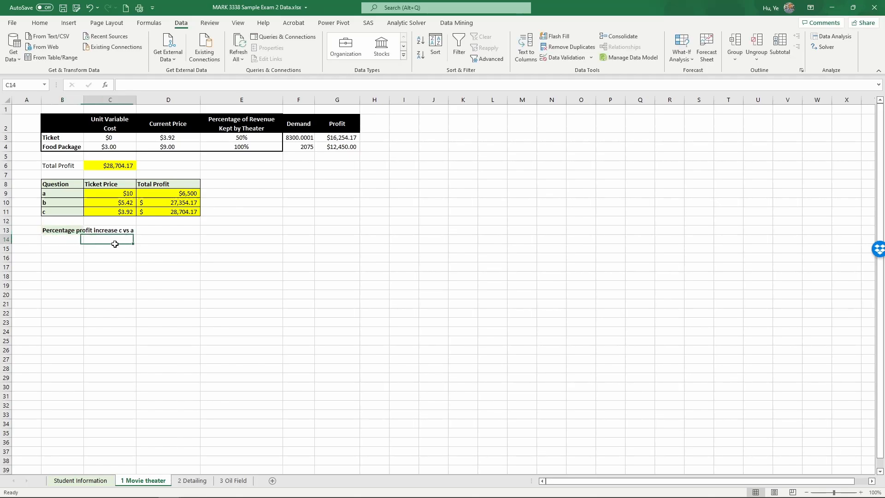
{"action": "key", "text": "Tab"}
{"action": "type", "text": "="}
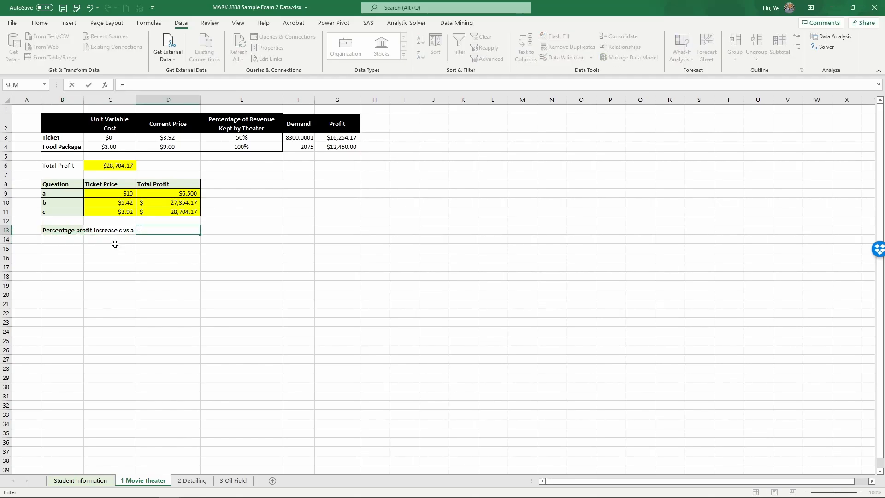
Enter =(D11-D9)/D9 in D13, giving 3.416025641
{"action": "left_click", "coordinate": [161, 212]}
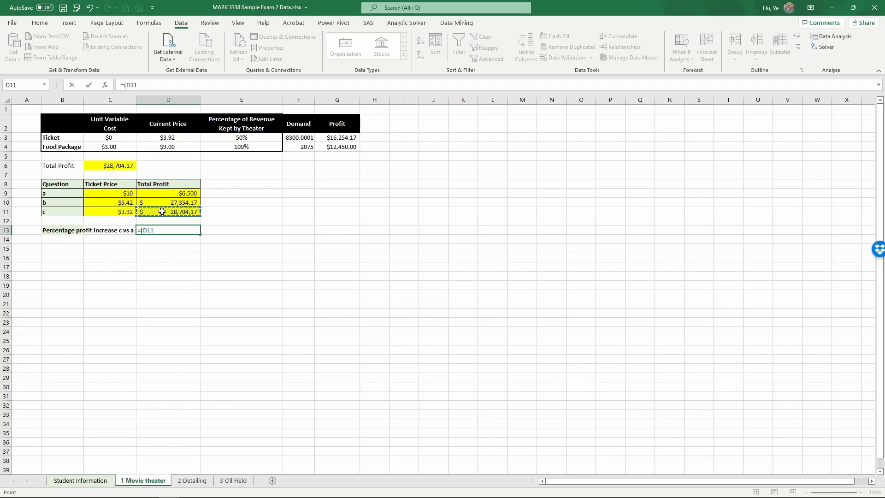
{"action": "type", "text": "-"}
{"action": "left_click", "coordinate": [163, 193]}
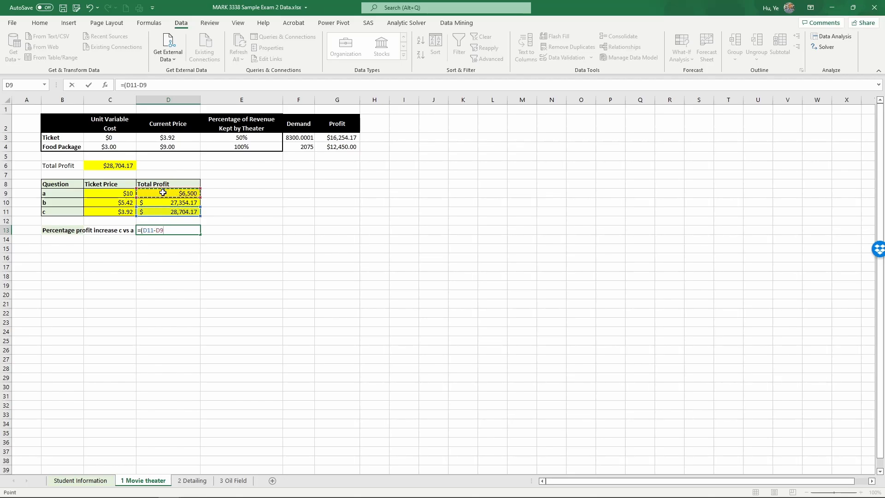
{"action": "type", "text": ")/"}
{"action": "left_click", "coordinate": [164, 194]}
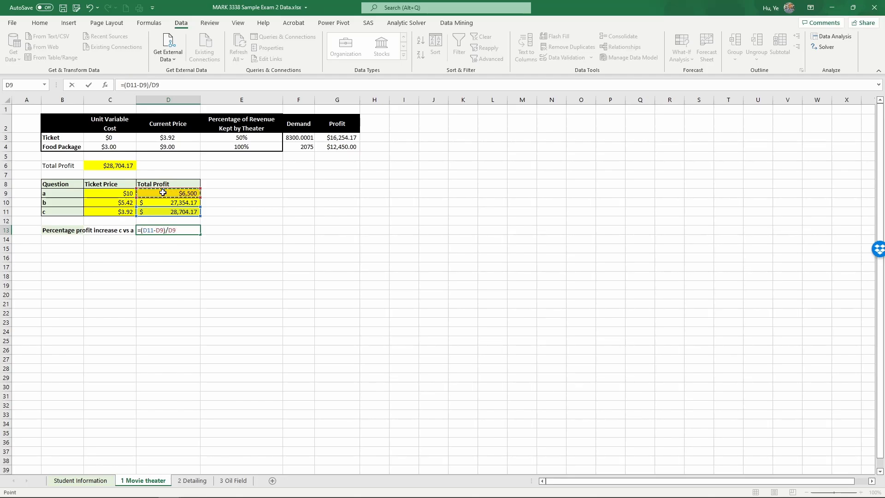
{"action": "key", "text": "Return"}
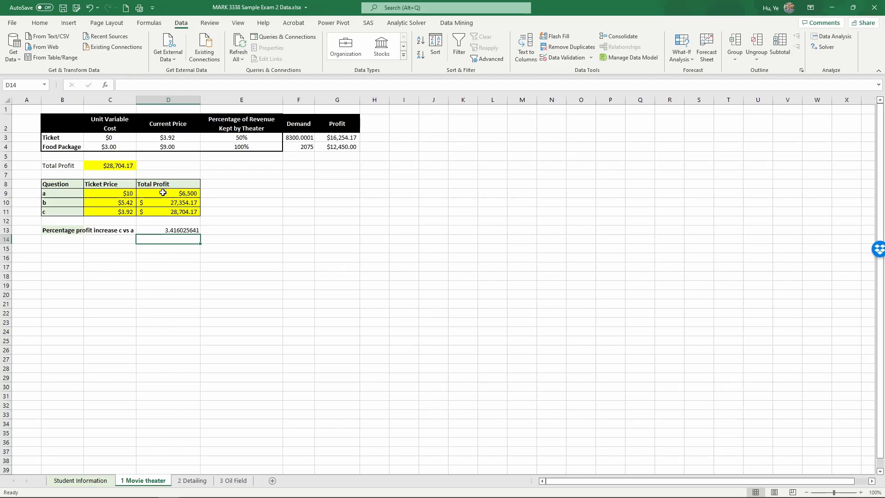
Format D13 as a percentage (342%) and review the ticket demand formula
{"action": "key", "text": "Up"}
{"action": "key", "text": "ctrl+shift+percent"}
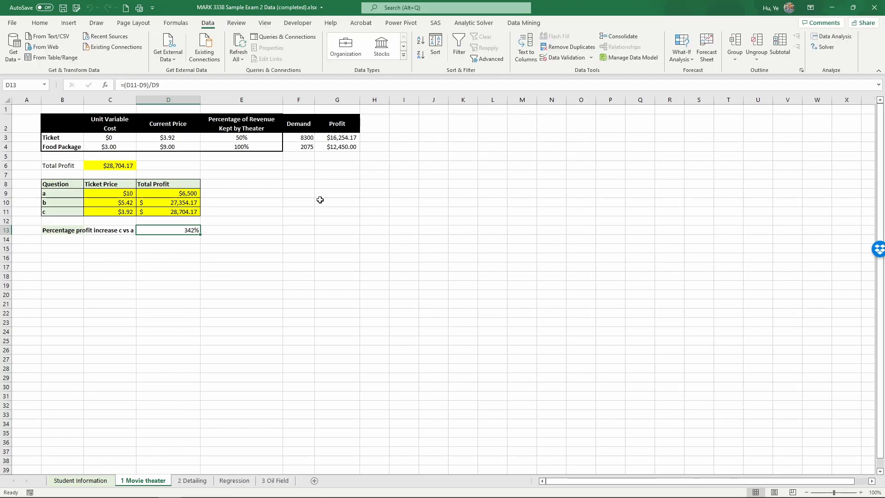
{"action": "left_click", "coordinate": [298, 137]}
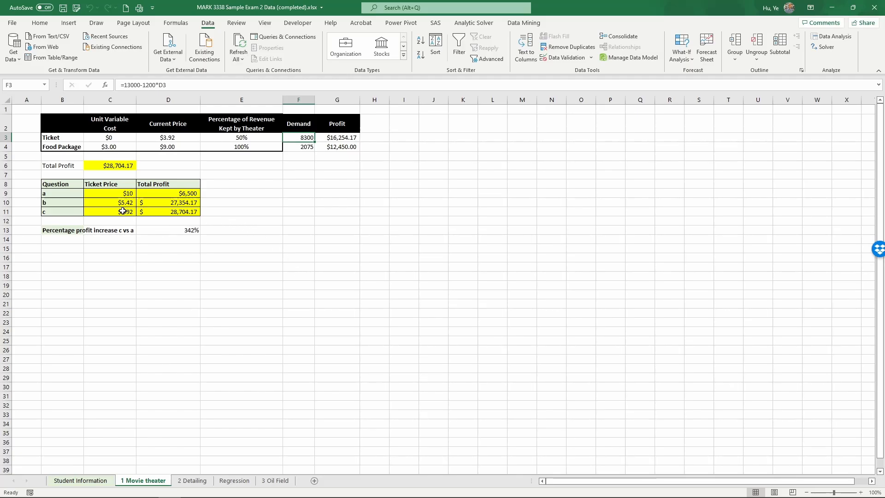
Review the part c price and profit answers in row 11
{"action": "left_click_drag", "start_coordinate": [123, 211], "coordinate": [169, 212]}
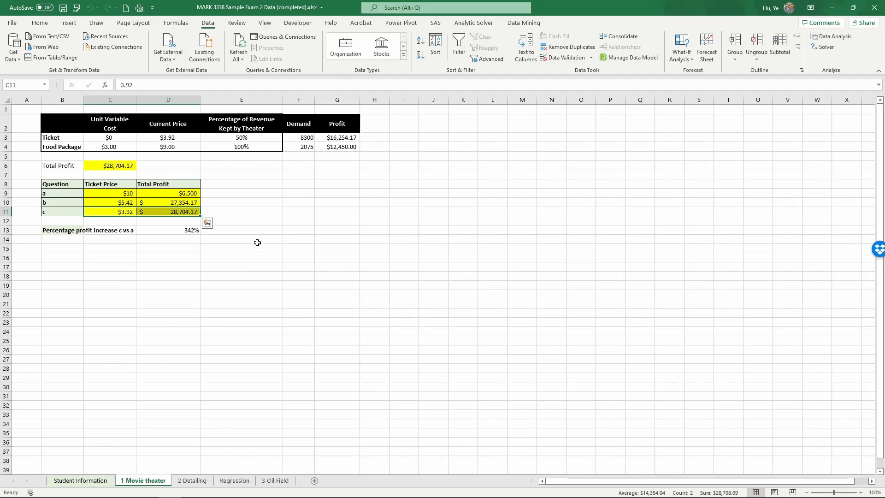
{"action": "left_click", "coordinate": [255, 209]}
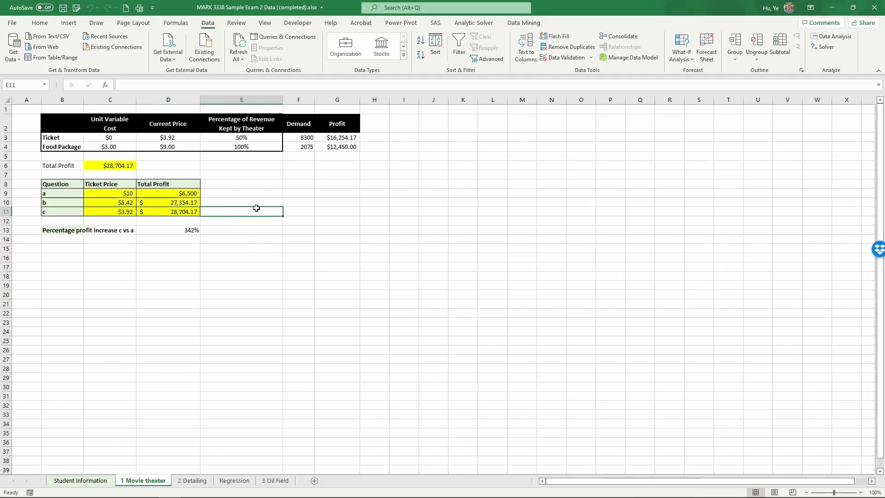
{"action": "left_click", "coordinate": [117, 212]}
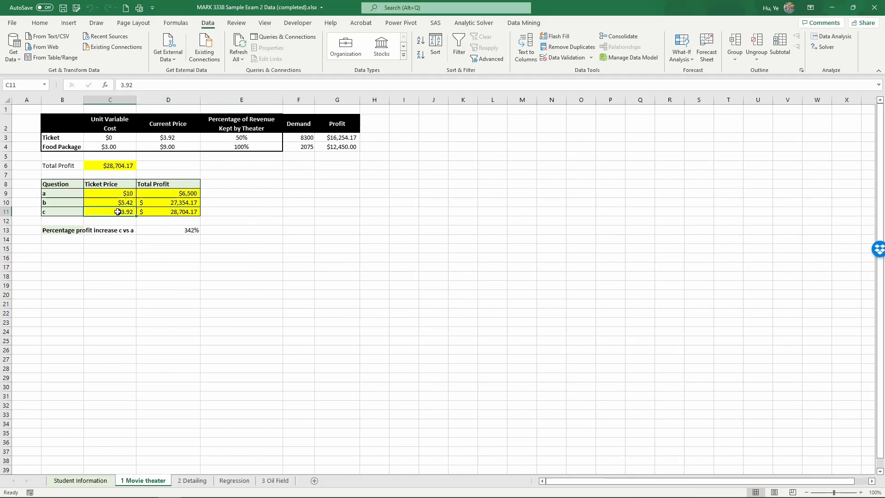
{"action": "left_click", "coordinate": [252, 211]}
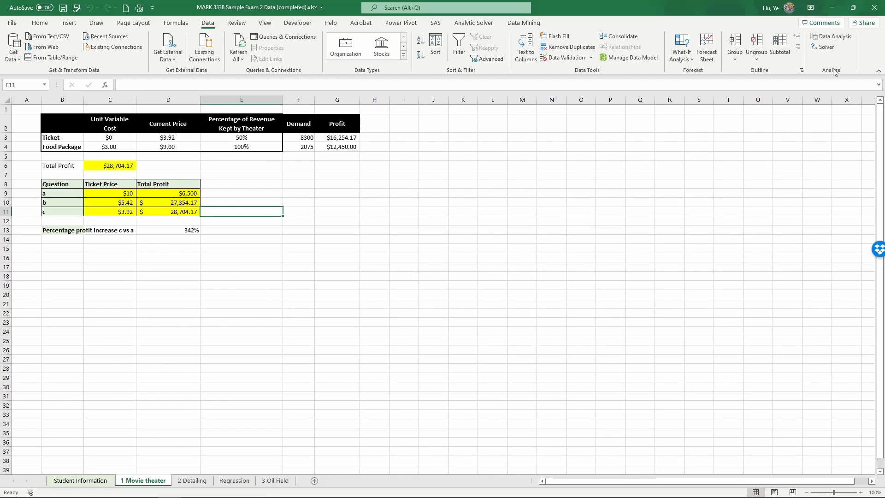
Add a Solver constraint capping ticket demand at 8000 seats
{"action": "left_click", "coordinate": [826, 47]}
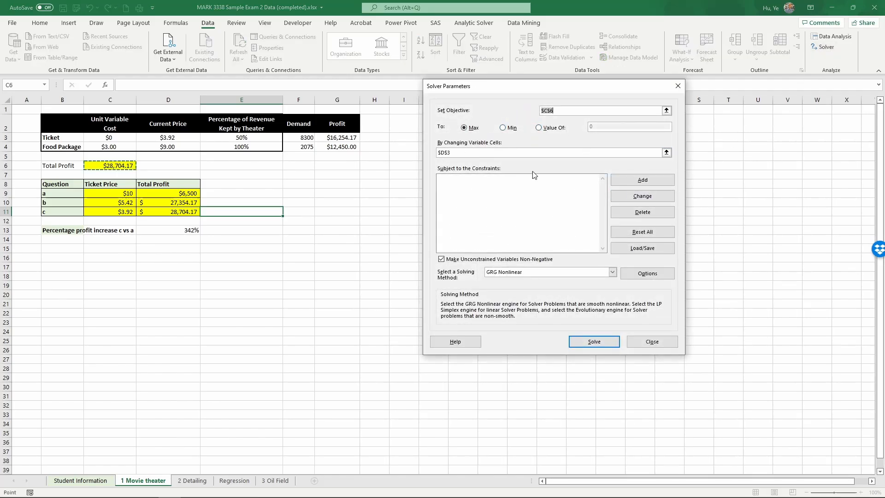
{"action": "left_click", "coordinate": [629, 181]}
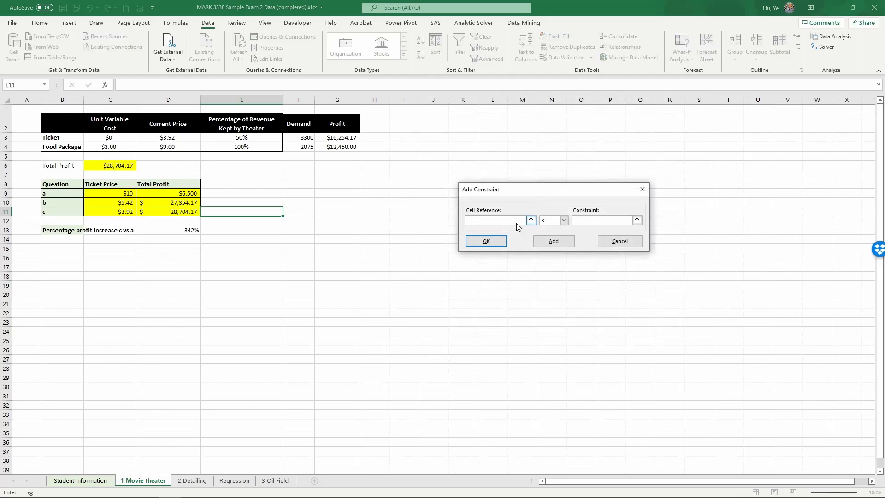
{"action": "left_click", "coordinate": [304, 138]}
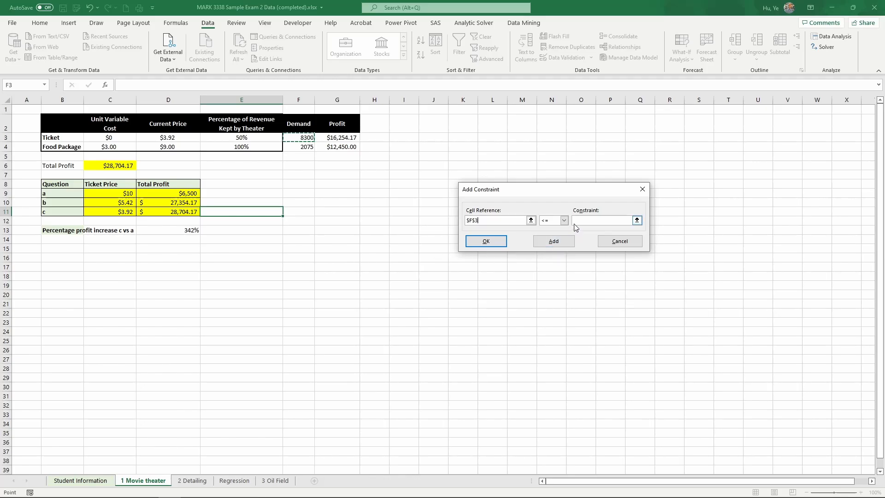
{"action": "left_click", "coordinate": [595, 220]}
{"action": "left_click", "coordinate": [487, 241]}
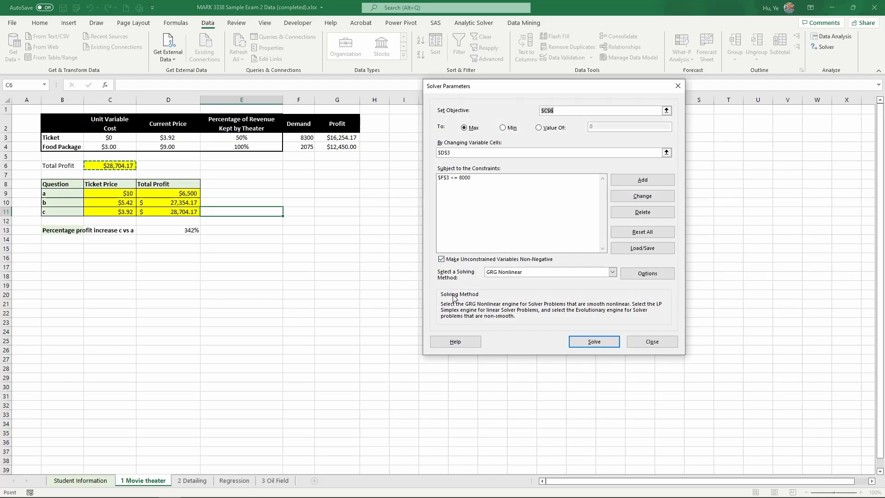
Solve and keep the solution: $4.17 ticket price, $28,666.67 total profit
{"action": "left_click", "coordinate": [587, 343]}
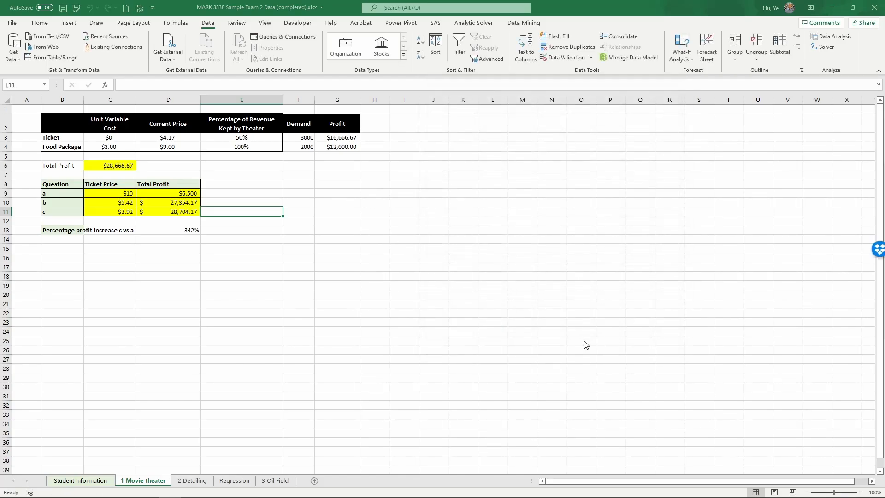
{"action": "left_click_drag", "start_coordinate": [593, 196], "coordinate": [573, 153]}
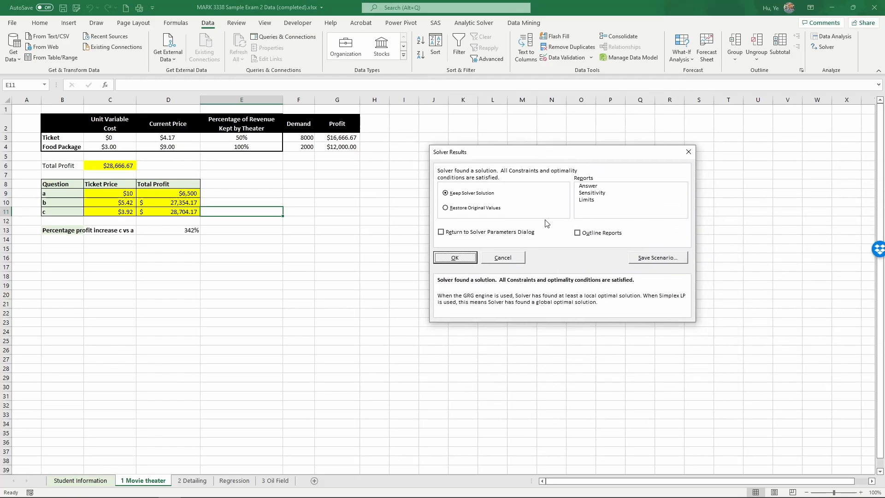
{"action": "left_click", "coordinate": [457, 258]}
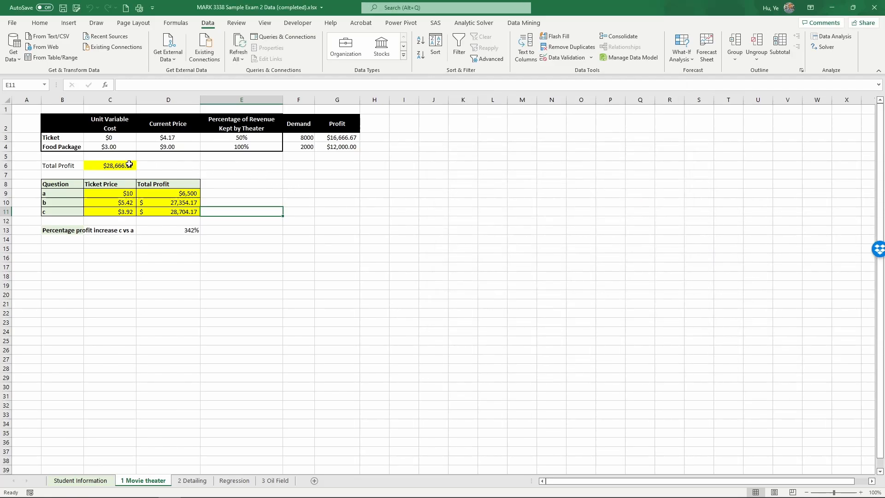
Paste the new total profit $28,666.67 from C6 into E11 as a value
{"action": "left_click", "coordinate": [301, 138]}
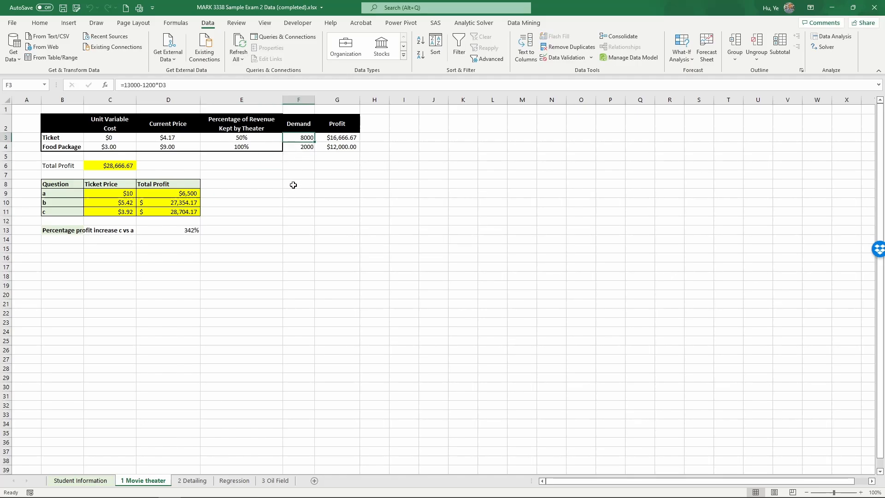
{"action": "left_click", "coordinate": [122, 166]}
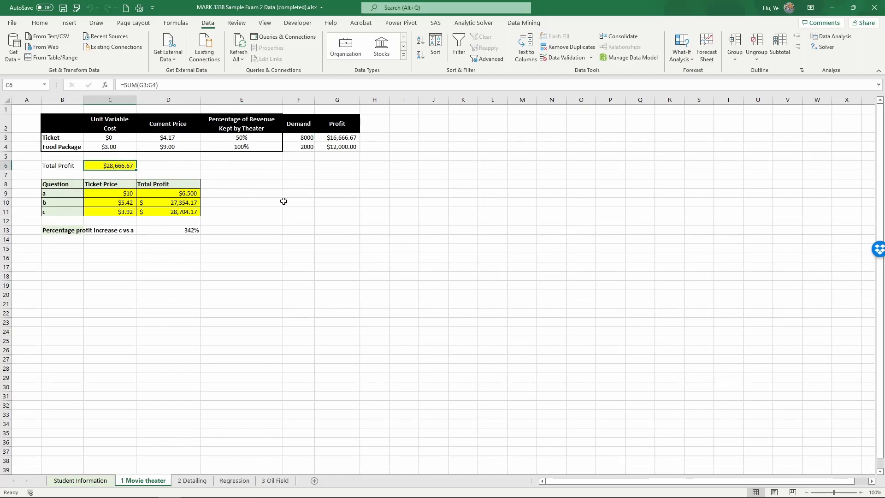
{"action": "key", "text": "ctrl+c"}
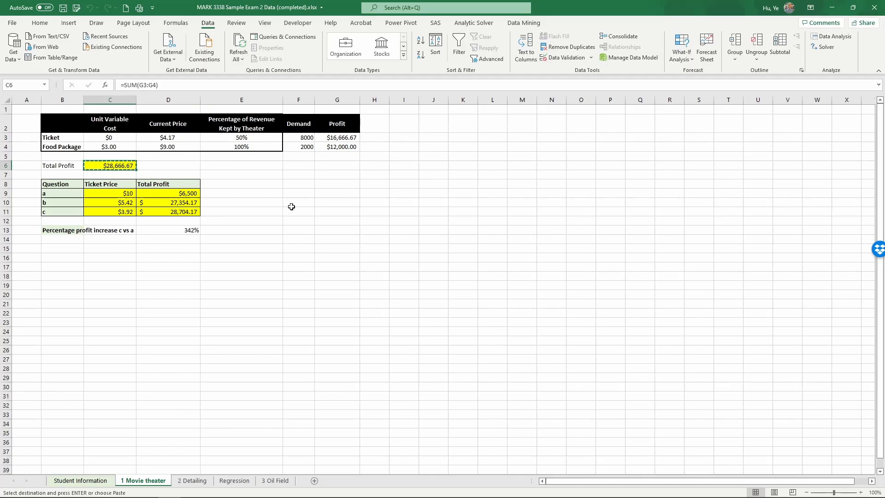
{"action": "right_click", "coordinate": [261, 213]}
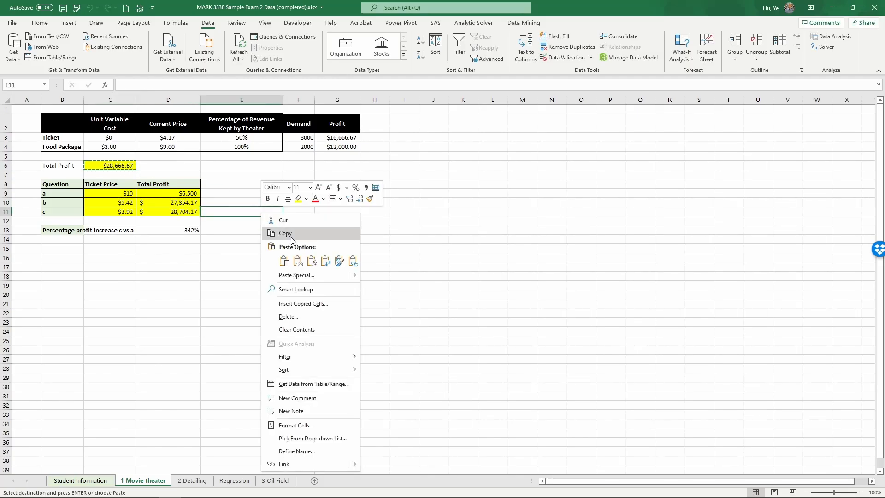
{"action": "left_click", "coordinate": [298, 260]}
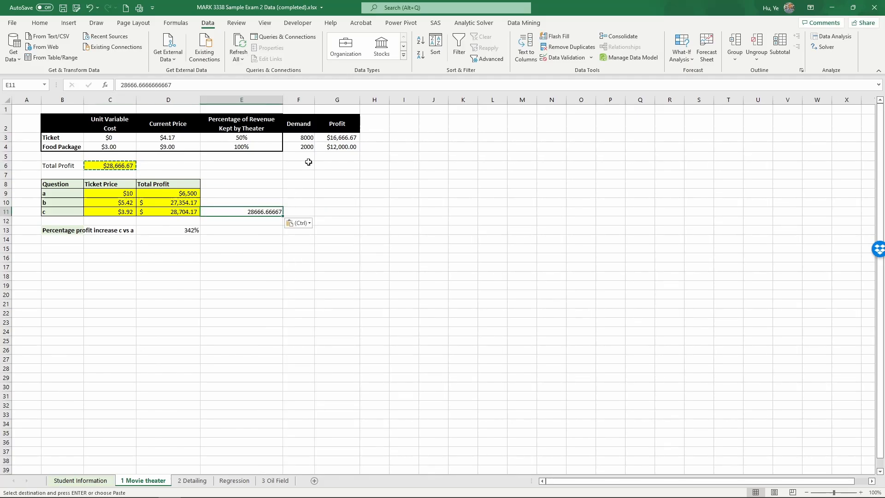
Format E11 as accounting currency and highlight it yellow
{"action": "left_click", "coordinate": [40, 22]}
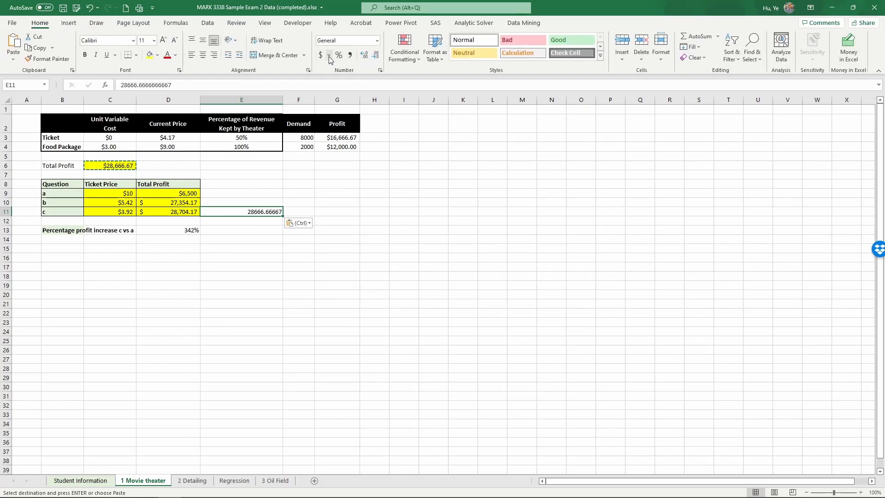
{"action": "left_click", "coordinate": [321, 55]}
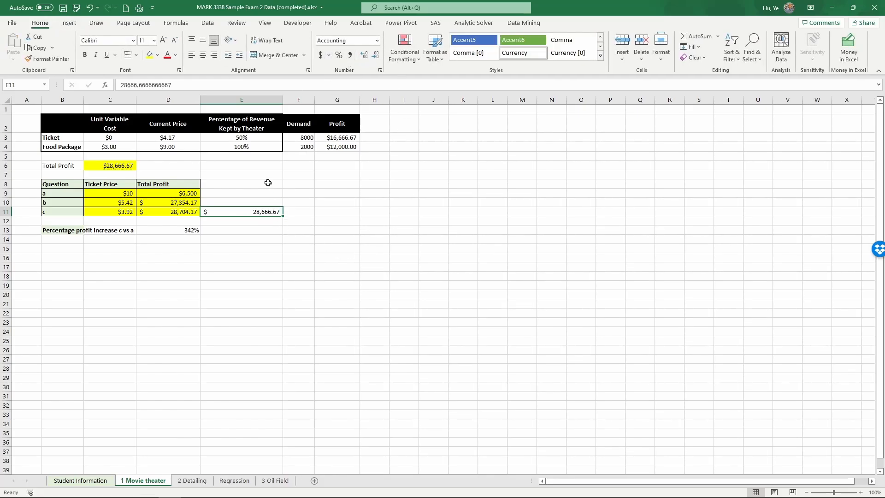
{"action": "left_click", "coordinate": [150, 56]}
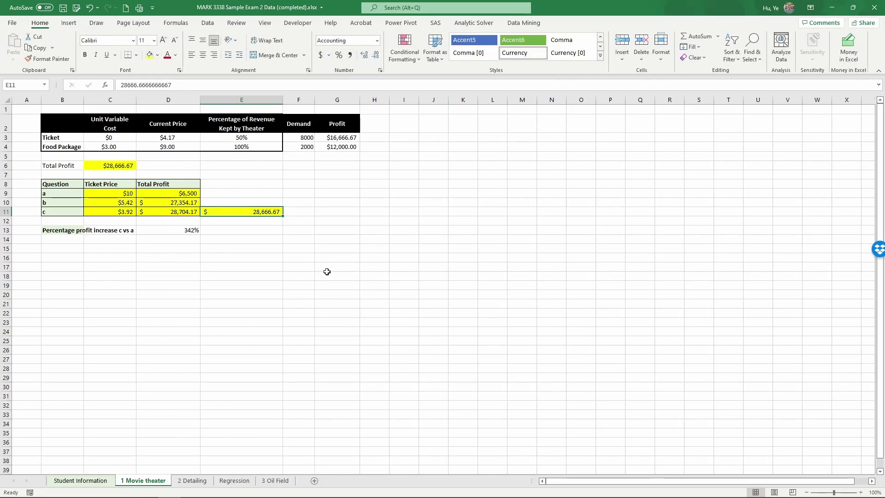
{"action": "left_click", "coordinate": [259, 230]}
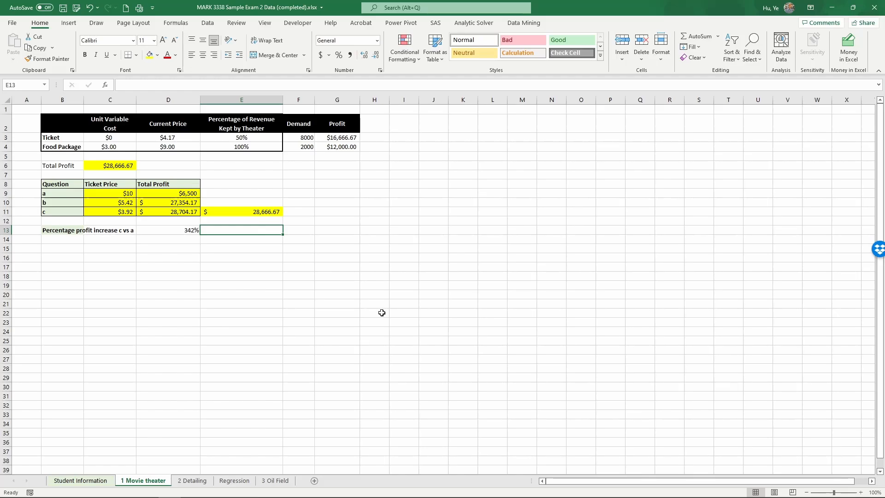
{"action": "type", "text": "="}
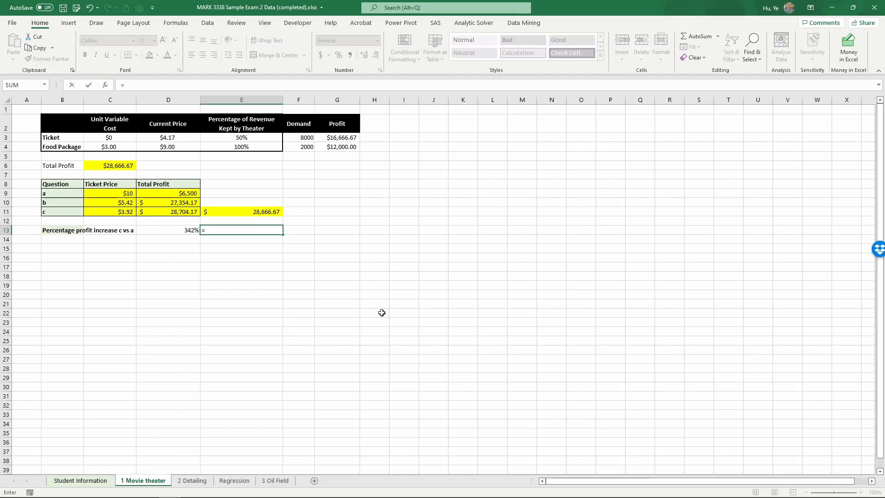
{"action": "type", "text": "("}
Enter =(E11-D9)/D9 in E13 for the new profit's increase over part a
{"action": "left_click", "coordinate": [265, 212]}
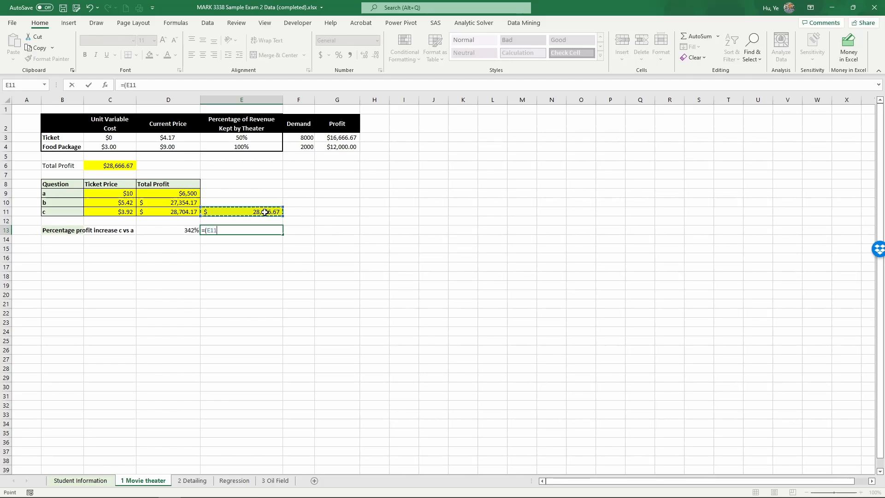
{"action": "type", "text": "-"}
{"action": "left_click", "coordinate": [168, 192]}
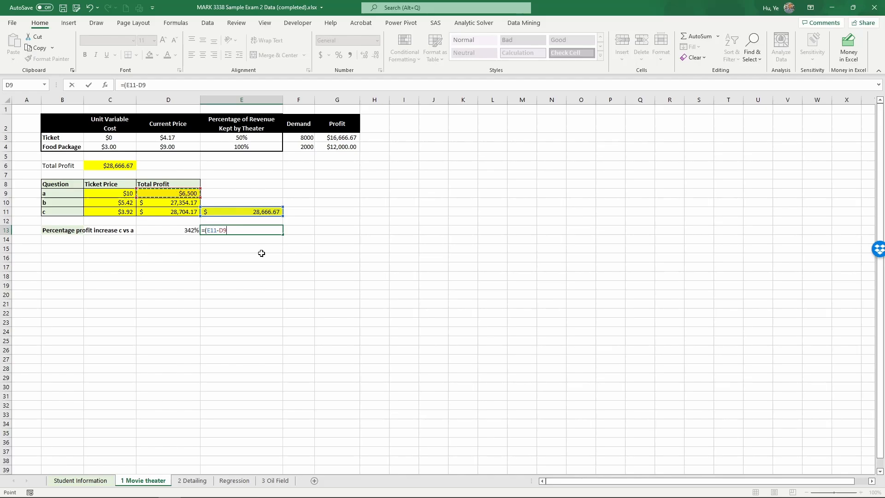
{"action": "type", "text": ")/"}
{"action": "left_click", "coordinate": [173, 194]}
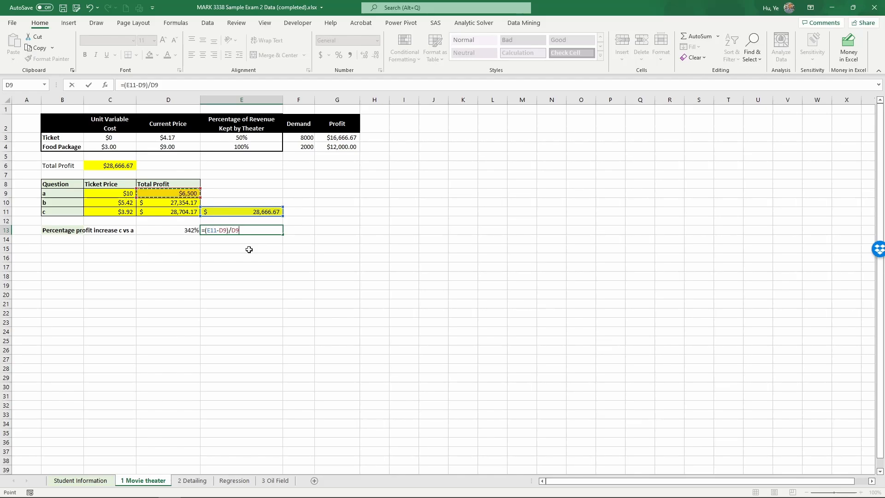
{"action": "key", "text": "ctrl+Return"}
{"action": "key", "text": "ctrl+Return"}
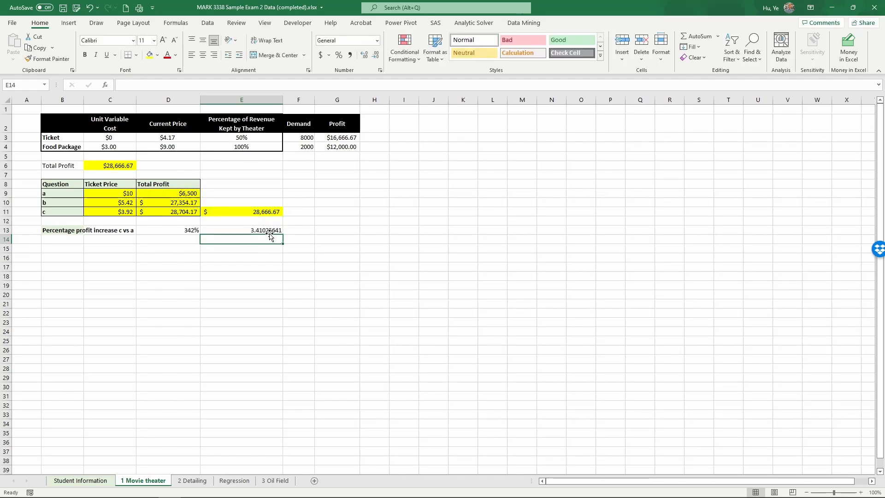
Show E13 as a percentage (341%) and highlight it yellow
{"action": "left_click", "coordinate": [338, 54]}
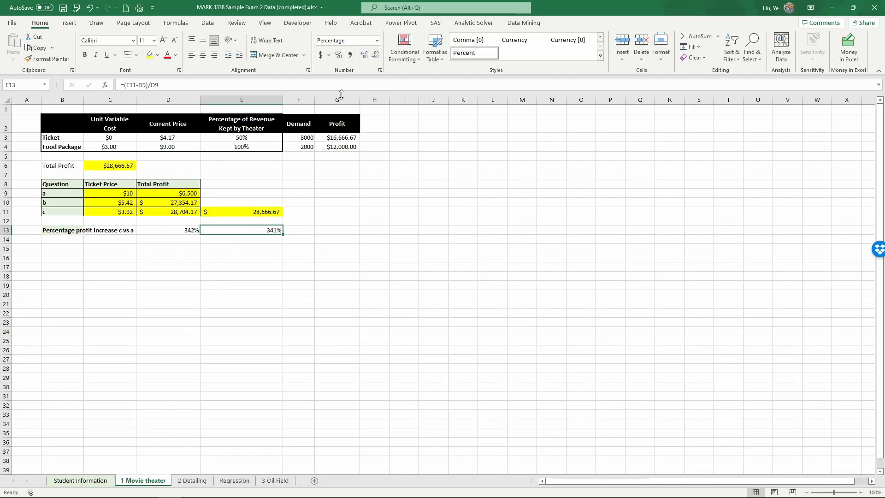
{"action": "left_click", "coordinate": [149, 54]}
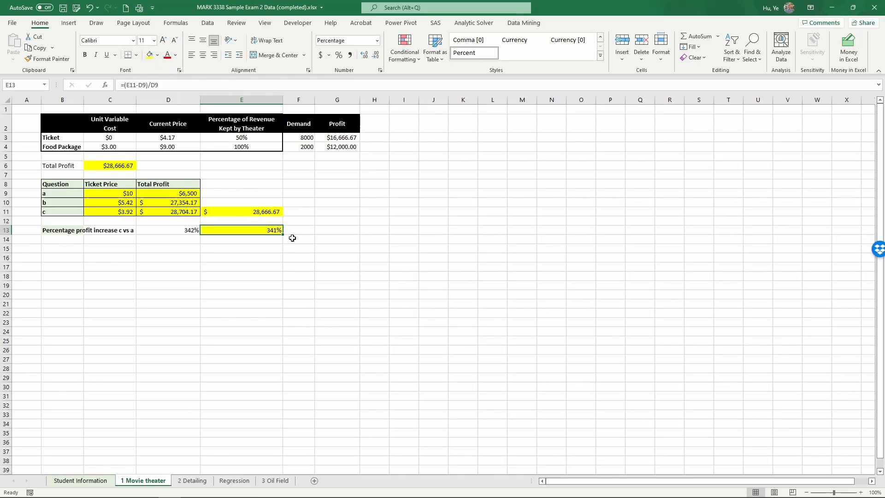
{"action": "left_click", "coordinate": [247, 211]}
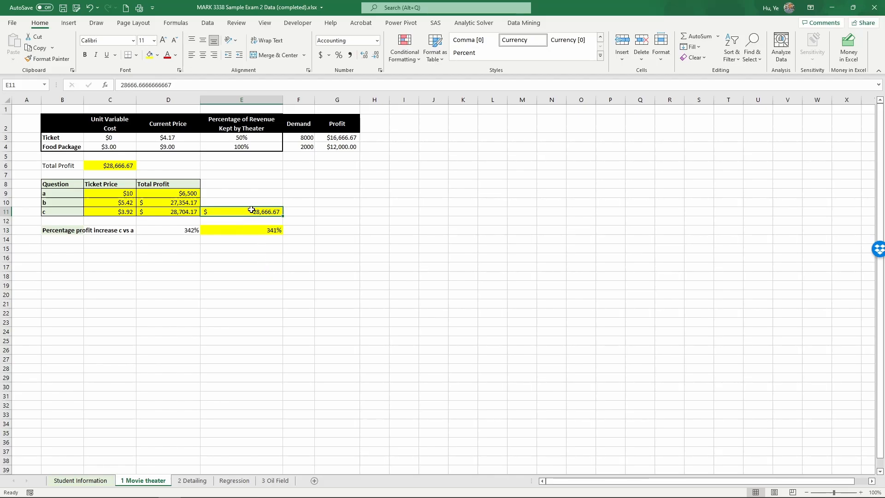
Highlight the optimized $4.17 ticket price in D3 in yellow
{"action": "left_click", "coordinate": [170, 137]}
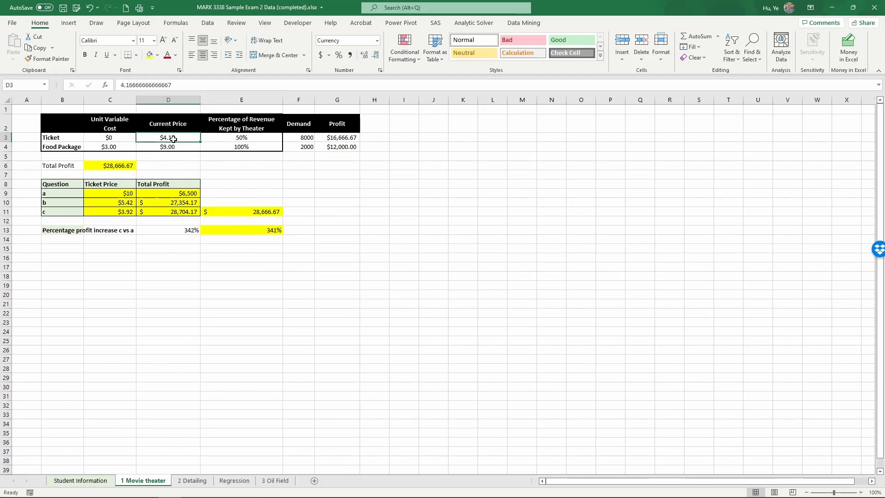
{"action": "left_click", "coordinate": [127, 212]}
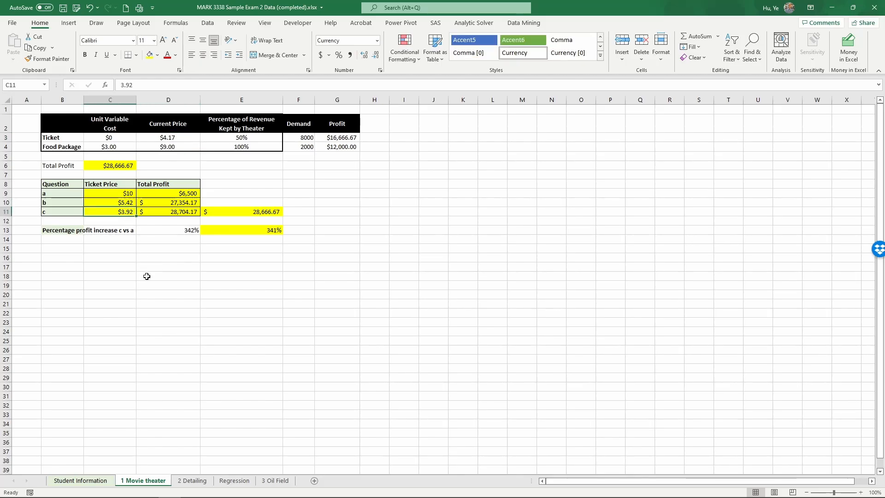
{"action": "left_click", "coordinate": [172, 137]}
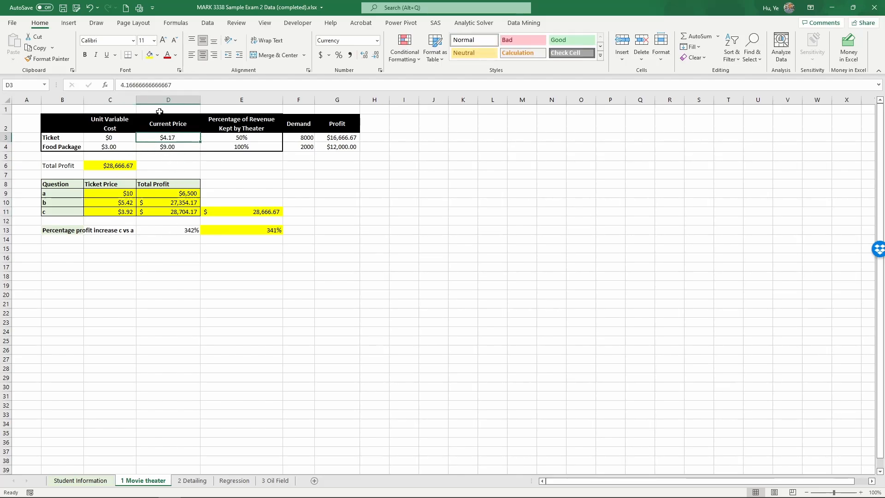
{"action": "left_click", "coordinate": [150, 56]}
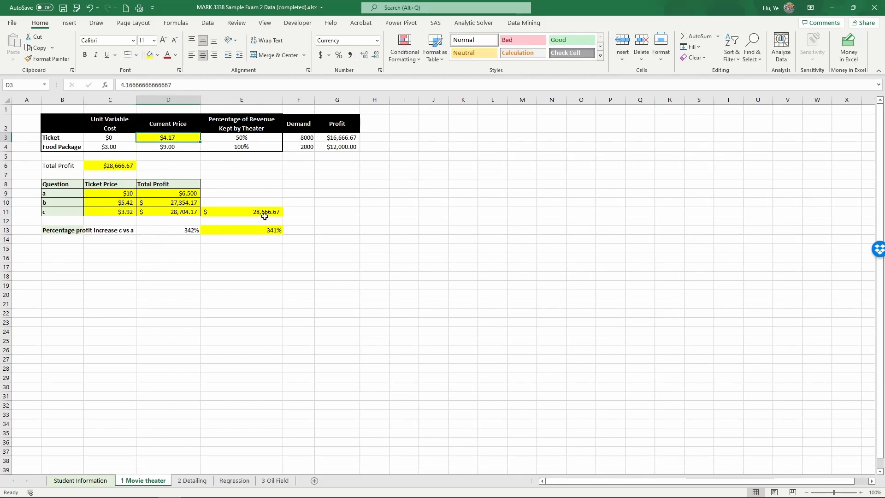
{"action": "left_click", "coordinate": [263, 211]}
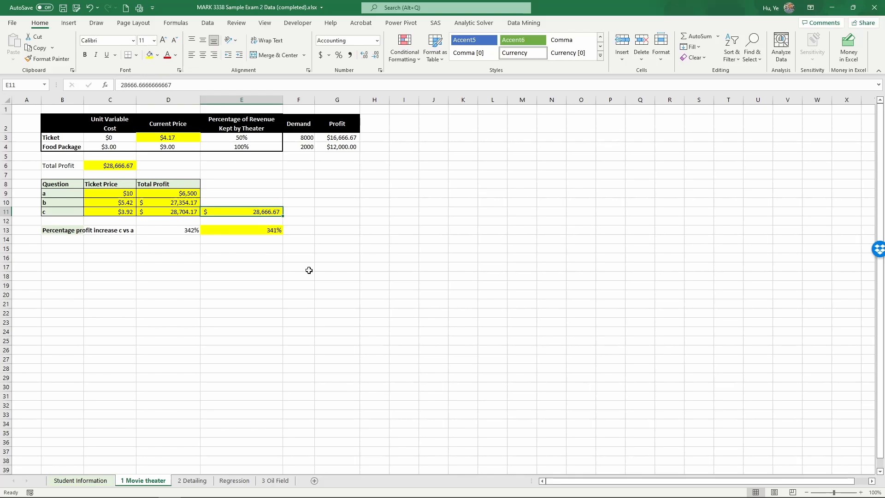